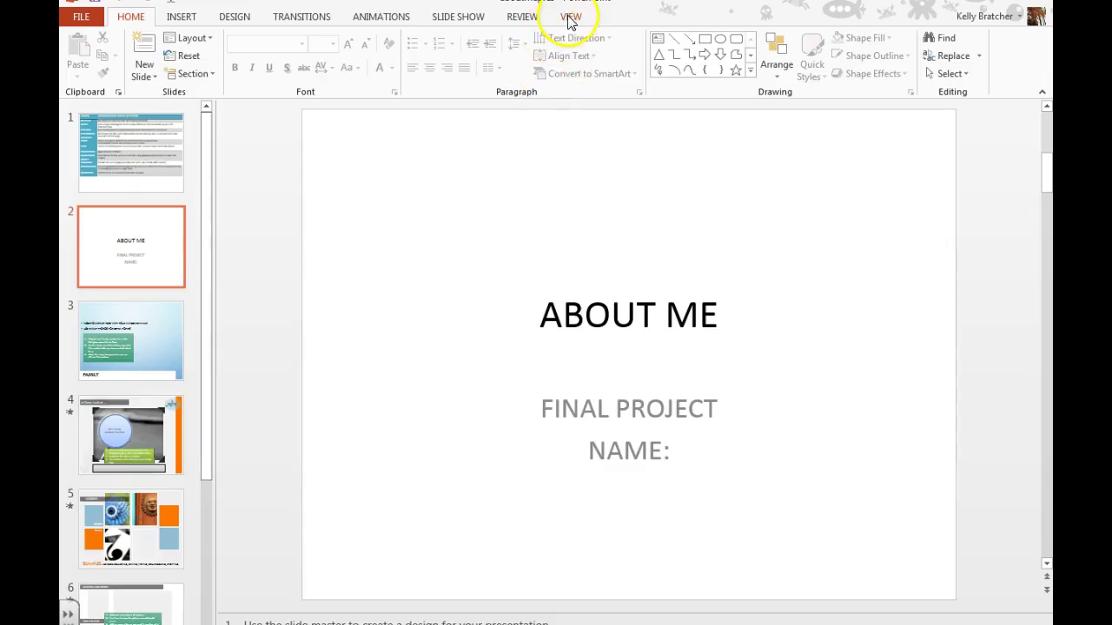
Switch to the VIEW tab to reach the Slide Master view.
{"action": "left_click", "coordinate": [569, 19]}
Open Slide Master and apply the orange right-stripe theme to the top master.
{"action": "left_click", "coordinate": [256, 54]}
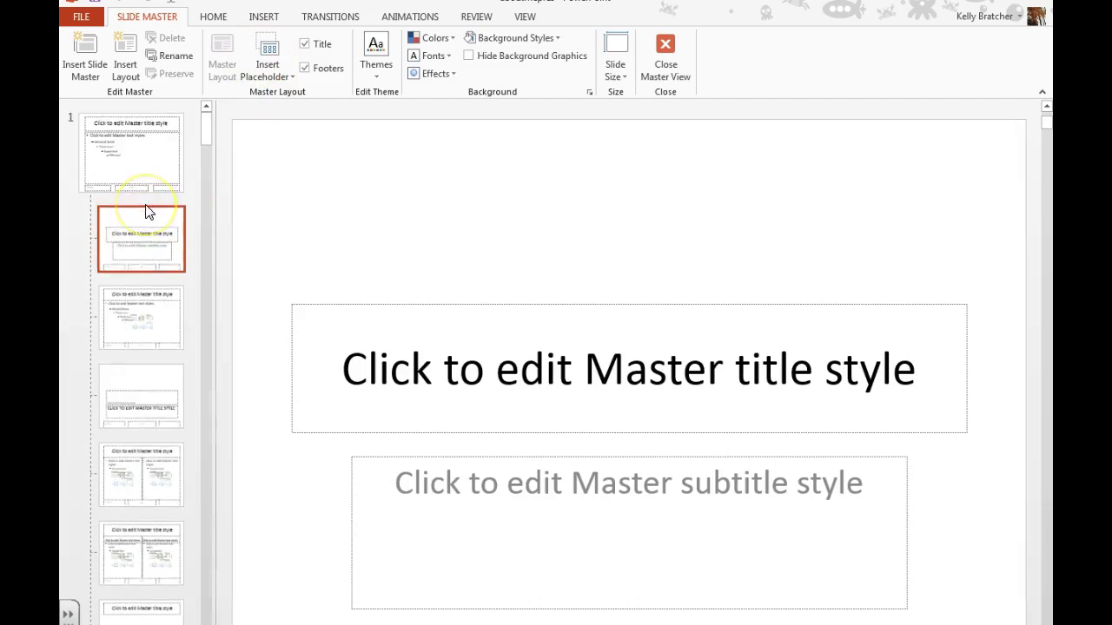
{"action": "left_click", "coordinate": [116, 148]}
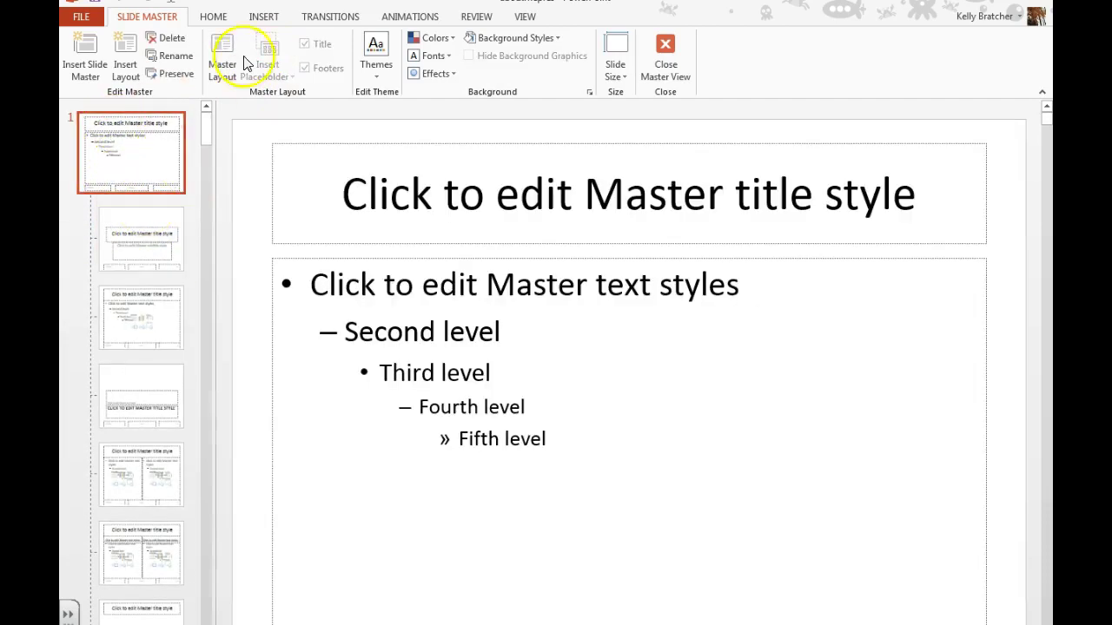
{"action": "left_click", "coordinate": [376, 59]}
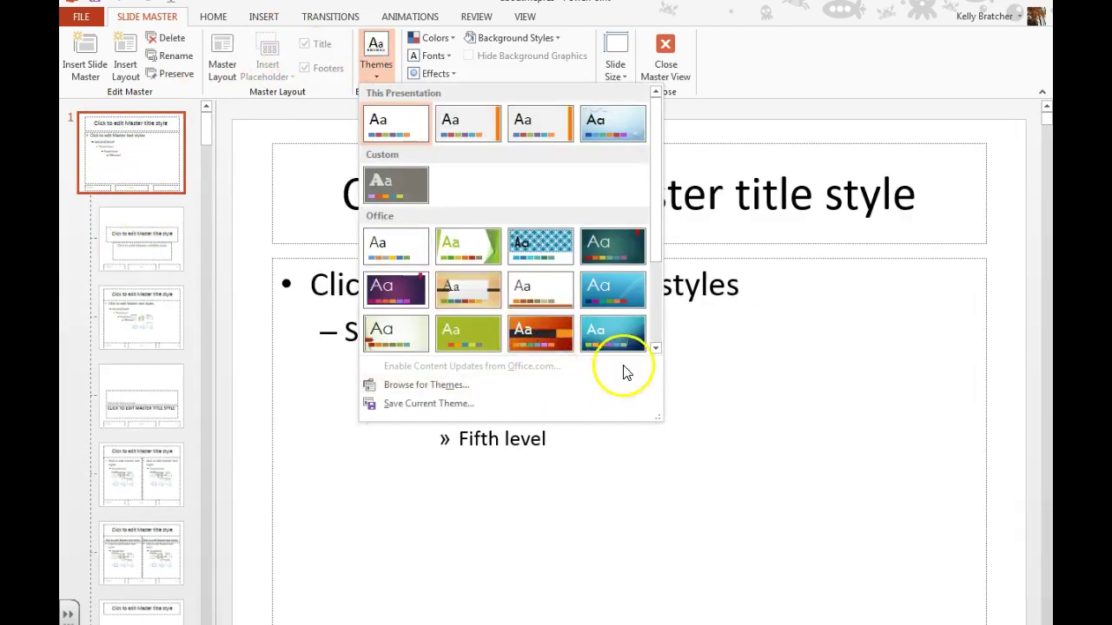
{"action": "scroll", "coordinate": [620, 352], "scroll_direction": "down", "scroll_amount": 3}
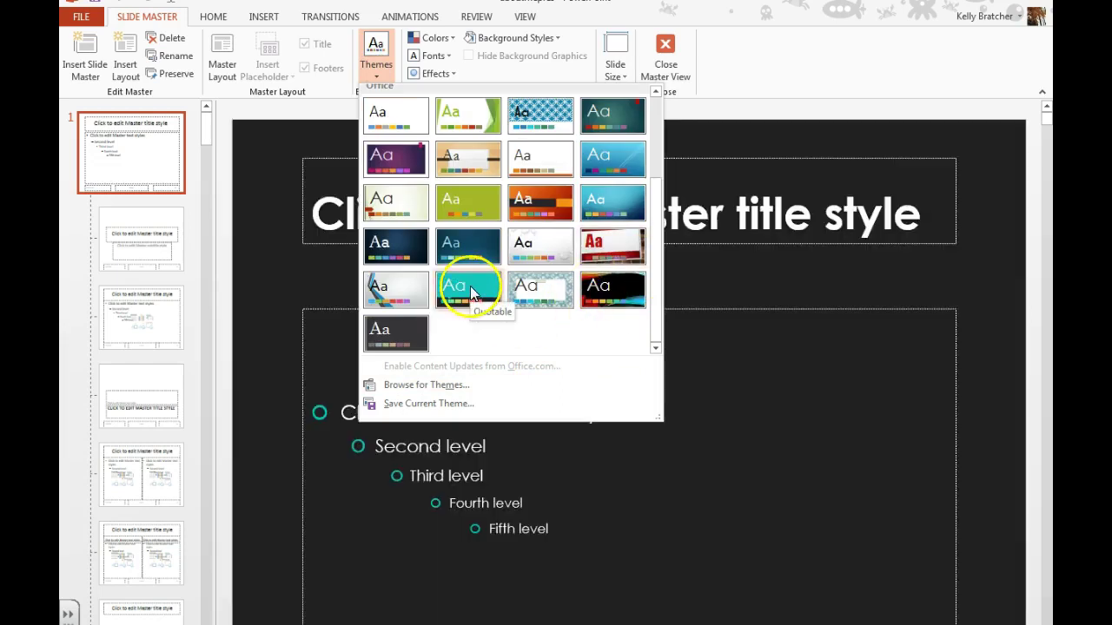
{"action": "left_click", "coordinate": [459, 291]}
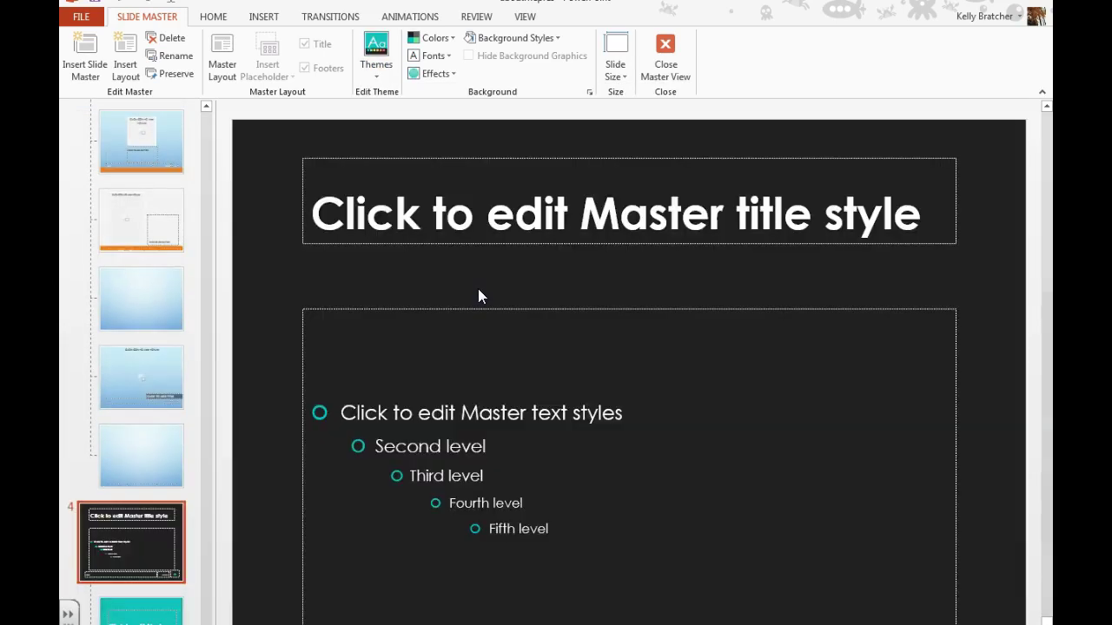
Browse the master and layout thumbnails and reselect slide master 1.
{"action": "scroll", "coordinate": [178, 251], "scroll_direction": "down", "scroll_amount": 3}
{"action": "scroll", "coordinate": [175, 252], "scroll_direction": "down", "scroll_amount": 3}
{"action": "scroll", "coordinate": [177, 252], "scroll_direction": "down", "scroll_amount": 3}
{"action": "scroll", "coordinate": [180, 253], "scroll_direction": "down", "scroll_amount": 3}
{"action": "left_click_drag", "start_coordinate": [205, 573], "coordinate": [217, 111]}
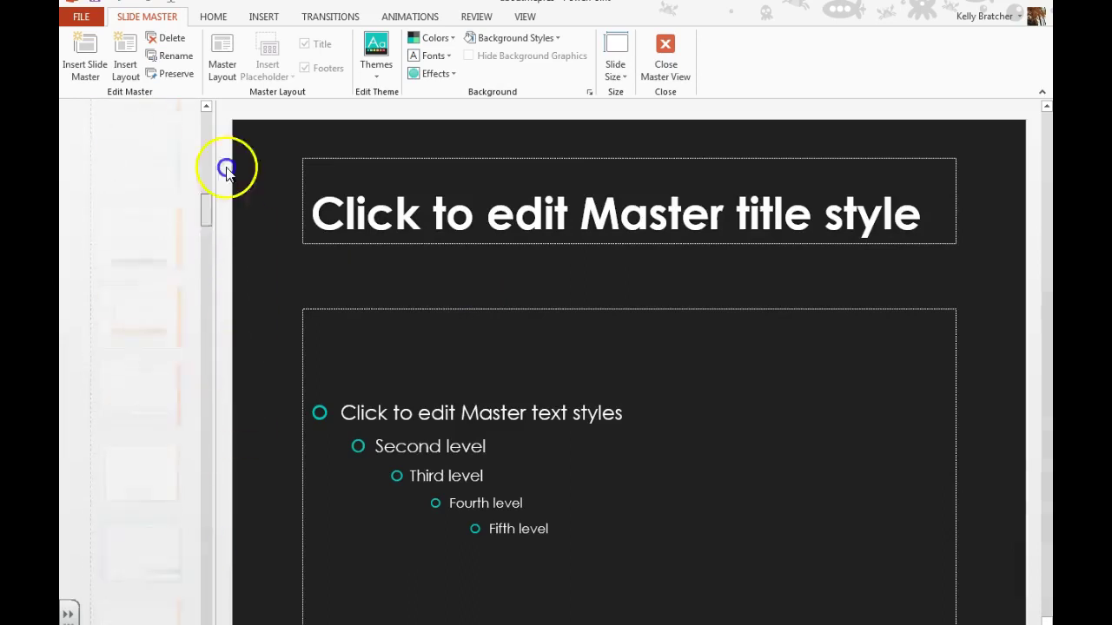
{"action": "left_click", "coordinate": [107, 154]}
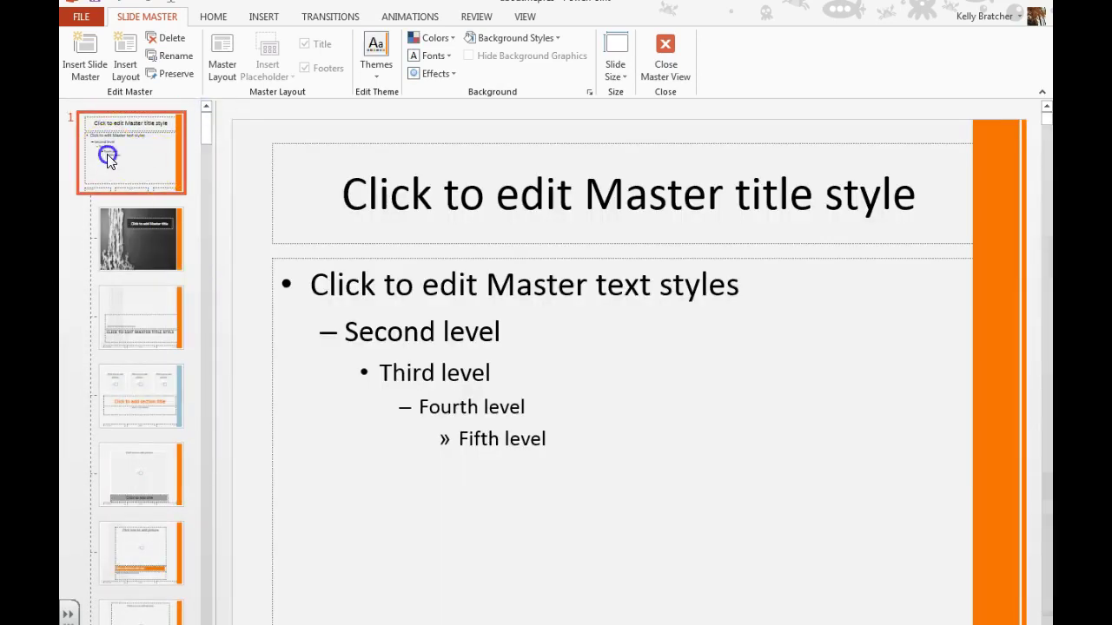
{"action": "scroll", "coordinate": [122, 181], "scroll_direction": "down", "scroll_amount": 3}
{"action": "scroll", "coordinate": [122, 181], "scroll_direction": "down", "scroll_amount": 3}
{"action": "scroll", "coordinate": [122, 181], "scroll_direction": "down", "scroll_amount": 3}
{"action": "scroll", "coordinate": [121, 189], "scroll_direction": "down", "scroll_amount": 2}
{"action": "scroll", "coordinate": [124, 190], "scroll_direction": "down", "scroll_amount": 3}
{"action": "scroll", "coordinate": [124, 189], "scroll_direction": "down", "scroll_amount": 3}
{"action": "scroll", "coordinate": [124, 190], "scroll_direction": "down", "scroll_amount": 3}
{"action": "scroll", "coordinate": [125, 189], "scroll_direction": "down", "scroll_amount": 2}
{"action": "scroll", "coordinate": [122, 181], "scroll_direction": "down", "scroll_amount": 2}
{"action": "scroll", "coordinate": [90, 268], "scroll_direction": "down", "scroll_amount": 3}
{"action": "scroll", "coordinate": [144, 304], "scroll_direction": "down", "scroll_amount": 3}
{"action": "scroll", "coordinate": [144, 307], "scroll_direction": "down", "scroll_amount": 2}
{"action": "scroll", "coordinate": [144, 307], "scroll_direction": "down", "scroll_amount": 2}
{"action": "scroll", "coordinate": [144, 307], "scroll_direction": "down", "scroll_amount": 2}
{"action": "scroll", "coordinate": [145, 308], "scroll_direction": "down", "scroll_amount": 2}
{"action": "scroll", "coordinate": [145, 310], "scroll_direction": "down", "scroll_amount": 2}
{"action": "scroll", "coordinate": [145, 313], "scroll_direction": "down", "scroll_amount": 2}
{"action": "scroll", "coordinate": [145, 312], "scroll_direction": "down", "scroll_amount": 2}
{"action": "scroll", "coordinate": [151, 519], "scroll_direction": "down", "scroll_amount": 2}
{"action": "scroll", "coordinate": [165, 531], "scroll_direction": "down", "scroll_amount": 2}
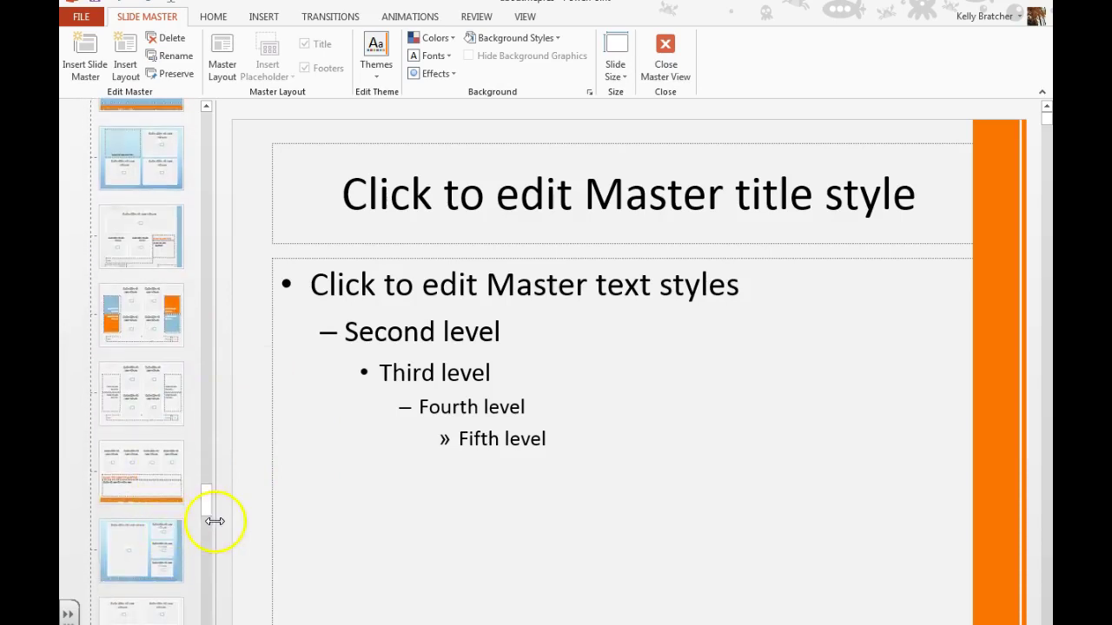
{"action": "left_click_drag", "start_coordinate": [206, 500], "coordinate": [193, 103]}
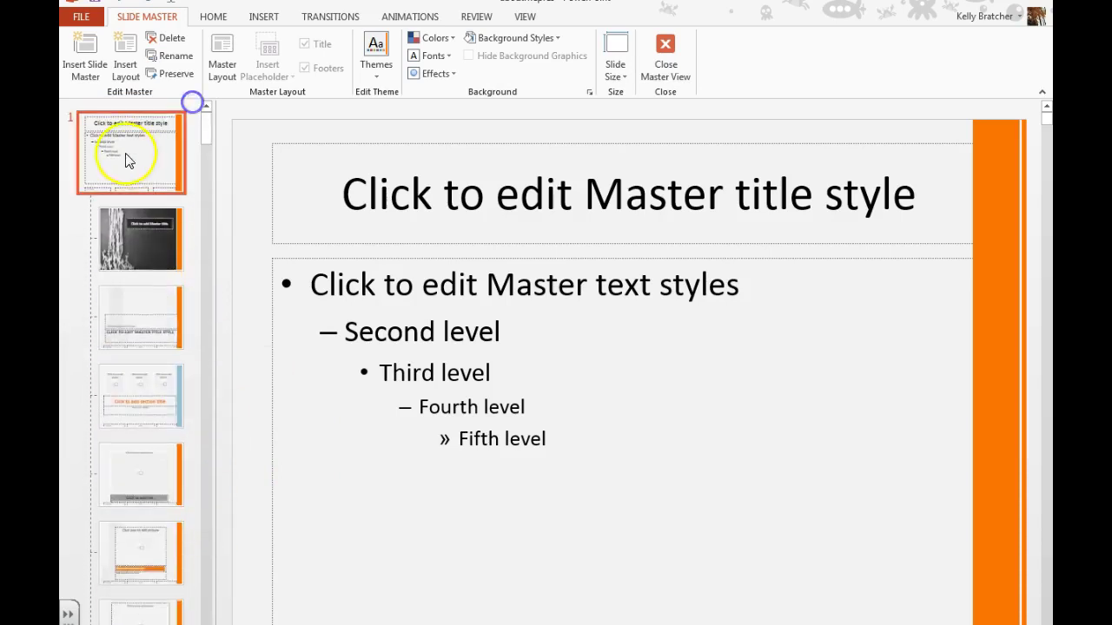
Review Customize Colors and cancel, keeping the theme colours unchanged.
{"action": "left_click", "coordinate": [431, 38]}
{"action": "left_click", "coordinate": [488, 424]}
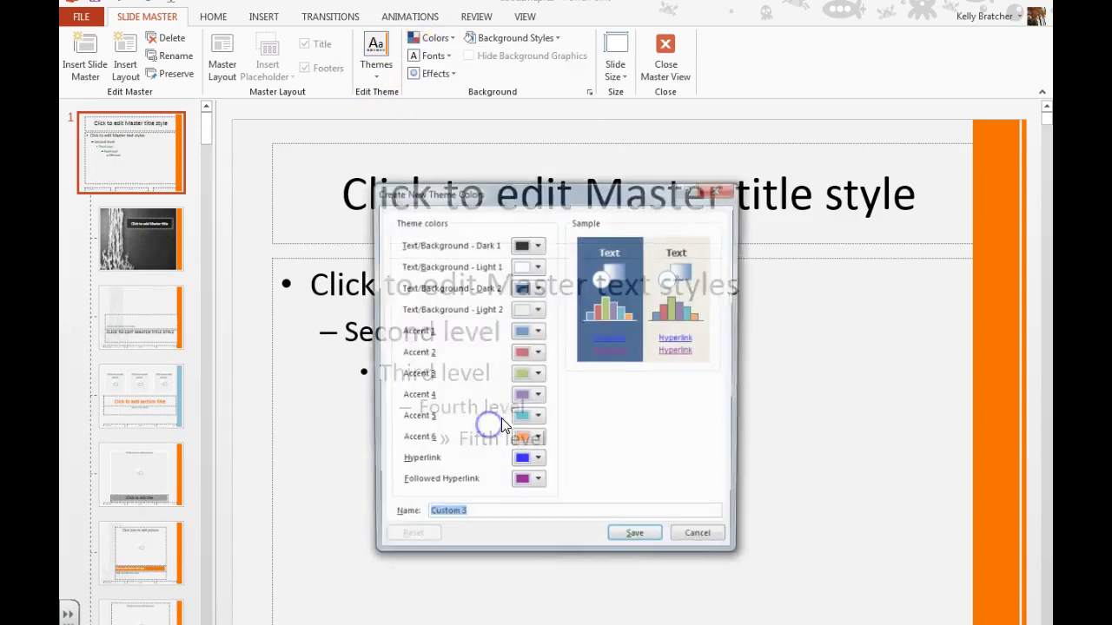
{"action": "left_click", "coordinate": [716, 547]}
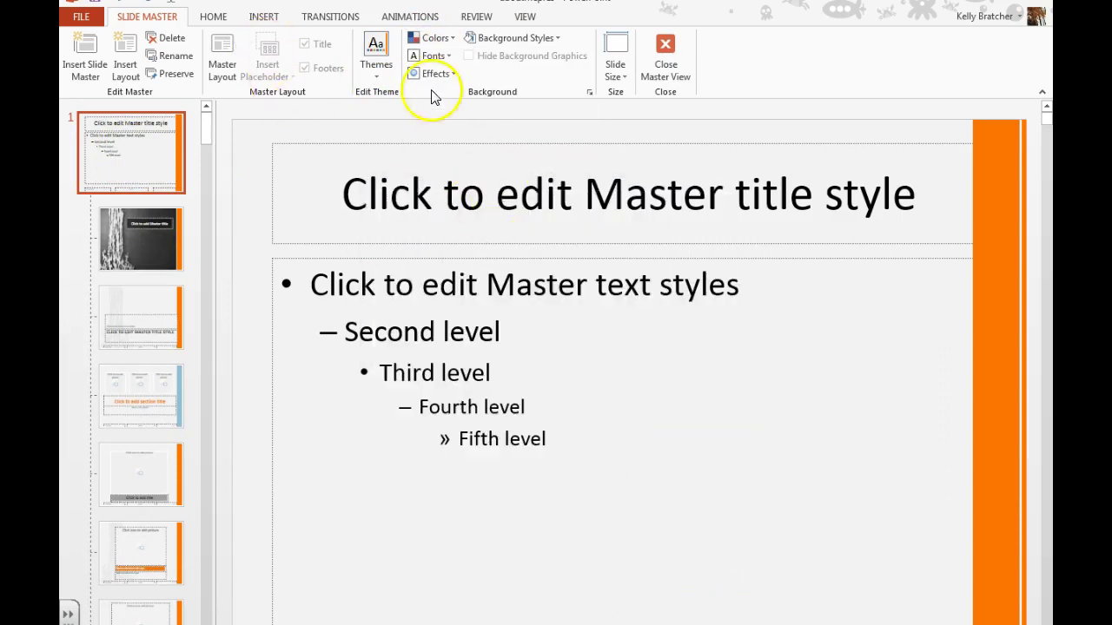
Set the theme fonts to Franklin Gothic and review the Effects list.
{"action": "left_click", "coordinate": [432, 55]}
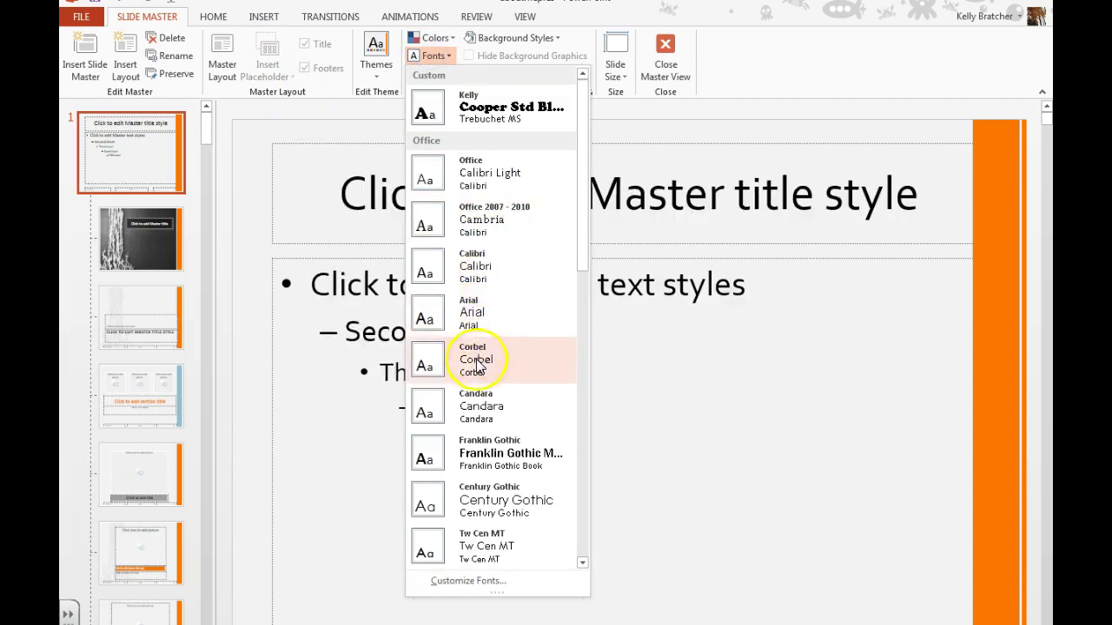
{"action": "left_click", "coordinate": [484, 467]}
{"action": "left_click", "coordinate": [432, 73]}
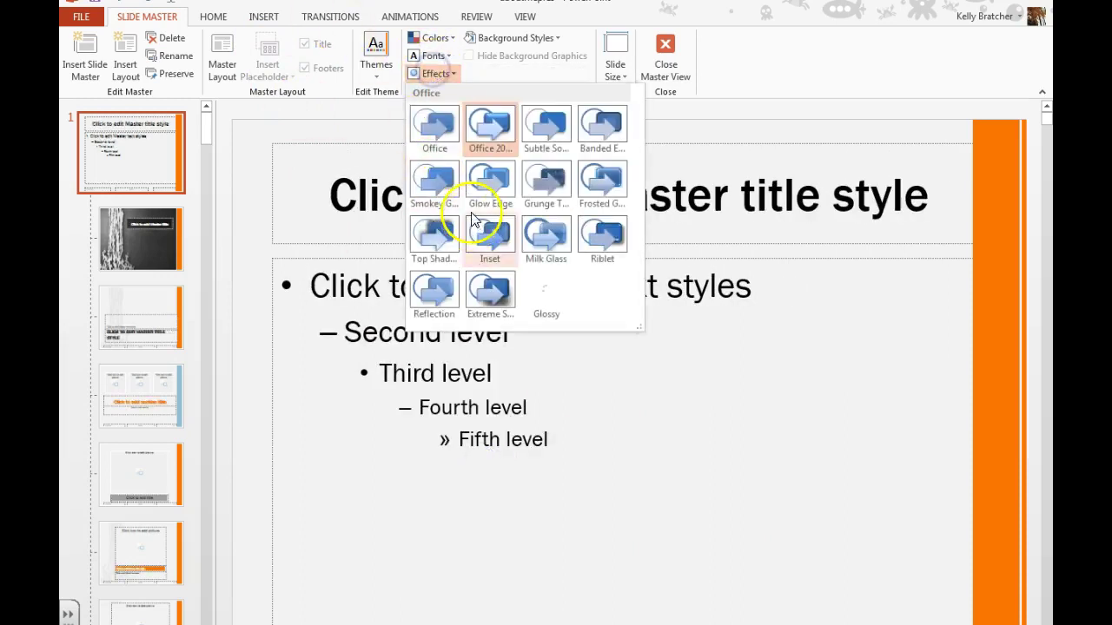
{"action": "left_click", "coordinate": [602, 182]}
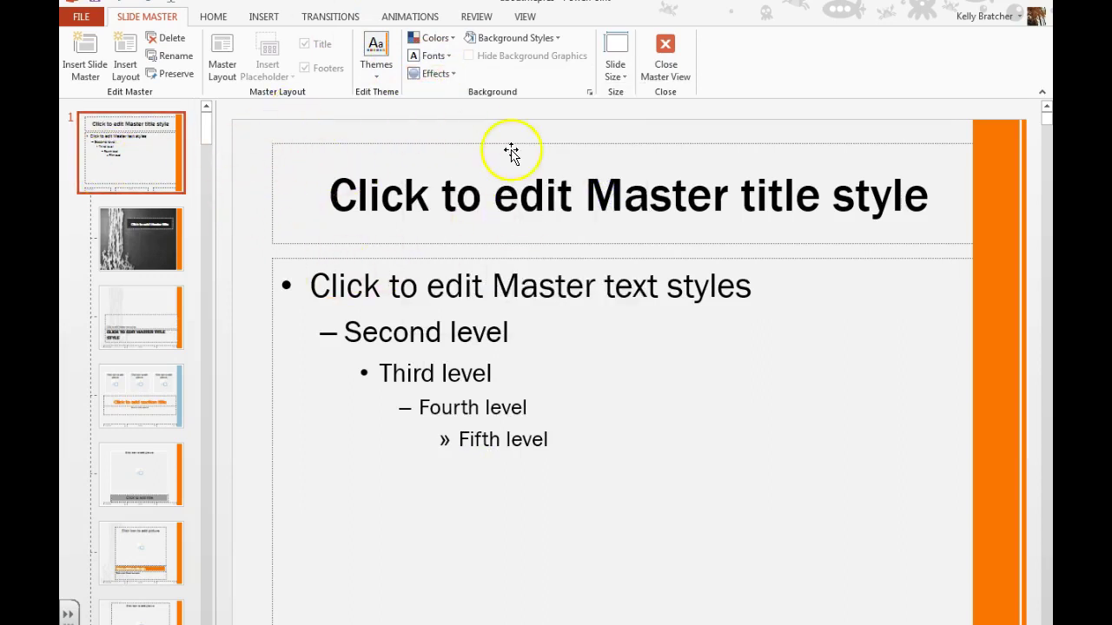
Check the Custom Slide Size settings and cancel, leaving slide size unchanged.
{"action": "left_click", "coordinate": [615, 68]}
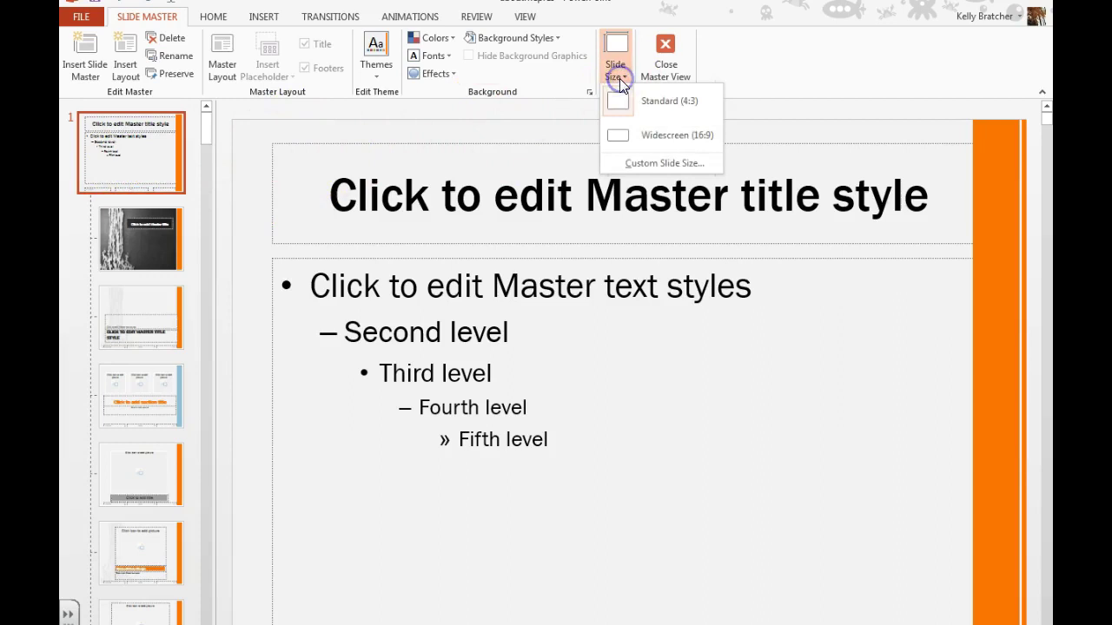
{"action": "left_click", "coordinate": [665, 165]}
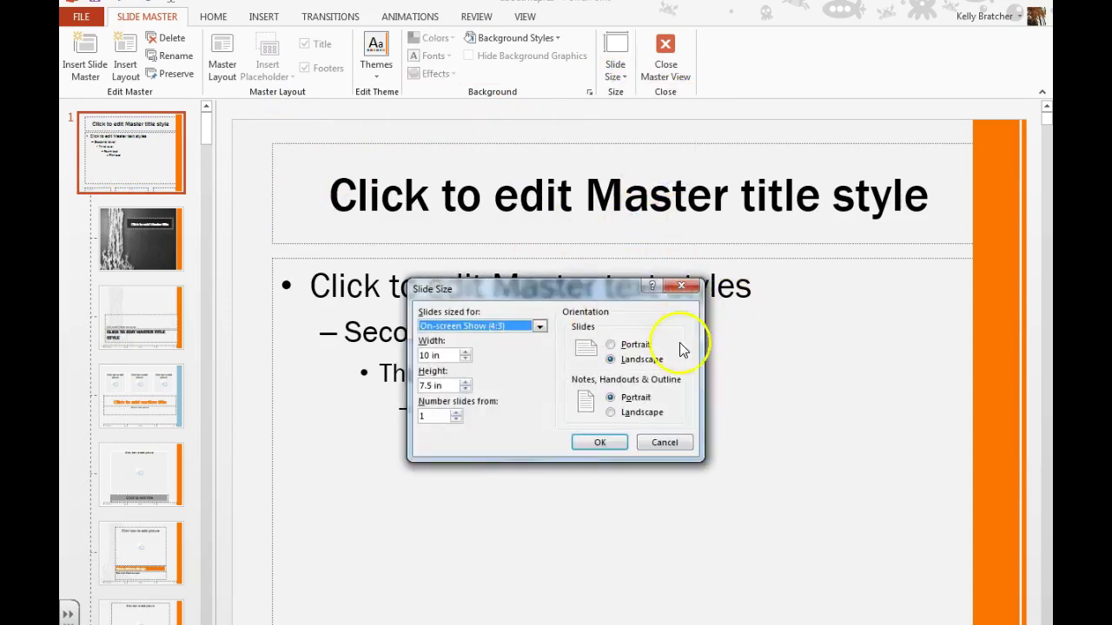
{"action": "left_click", "coordinate": [664, 445]}
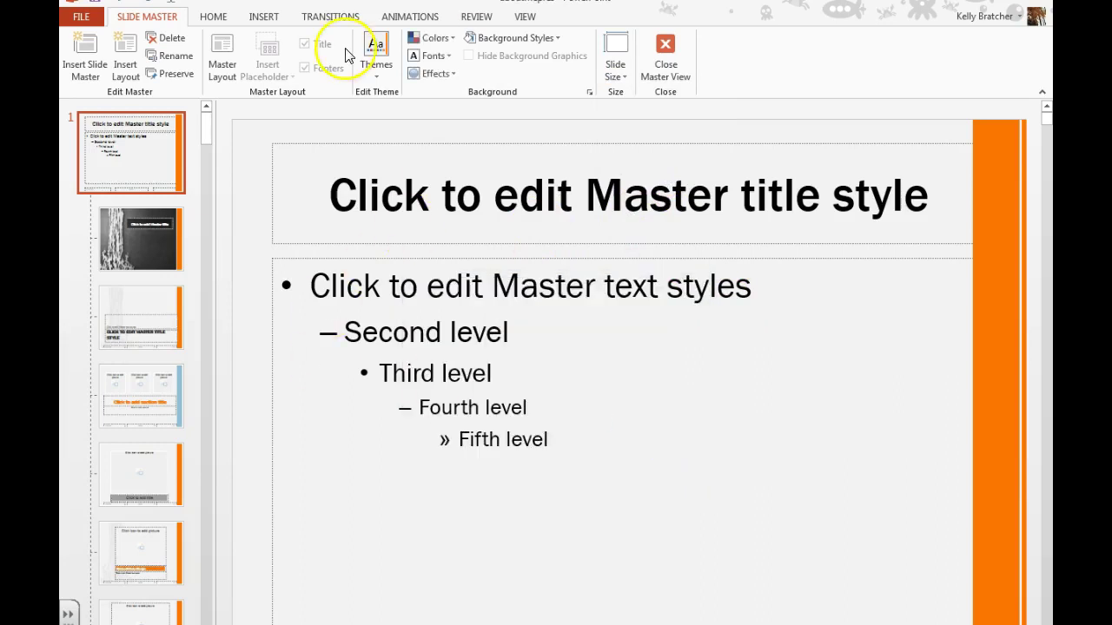
Select all five text levels in the master body placeholder.
{"action": "left_click", "coordinate": [392, 198]}
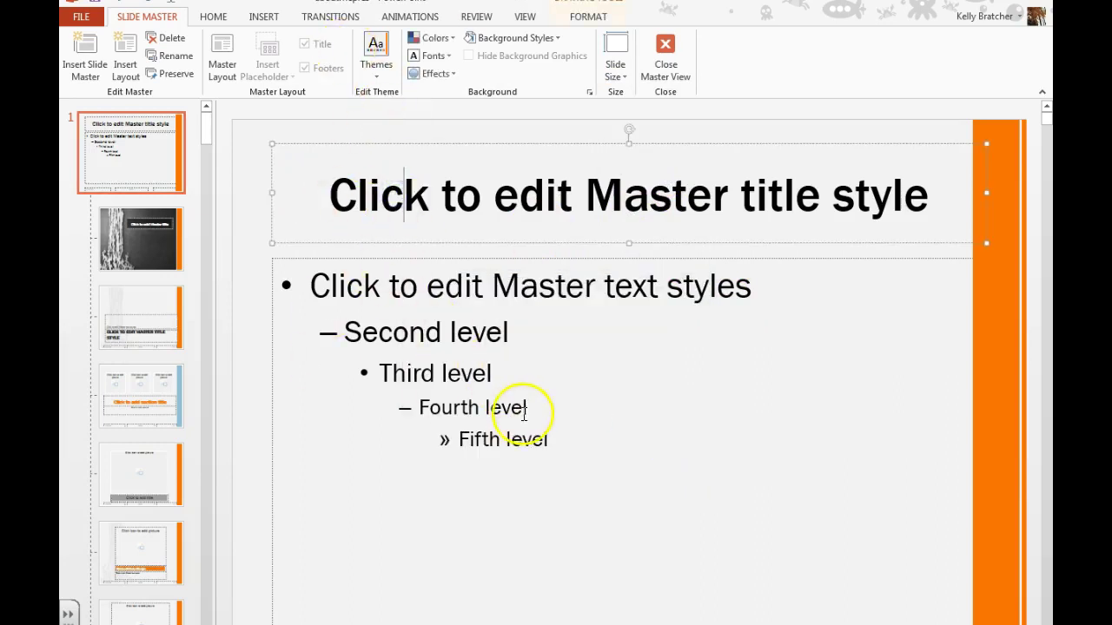
{"action": "left_click", "coordinate": [337, 285]}
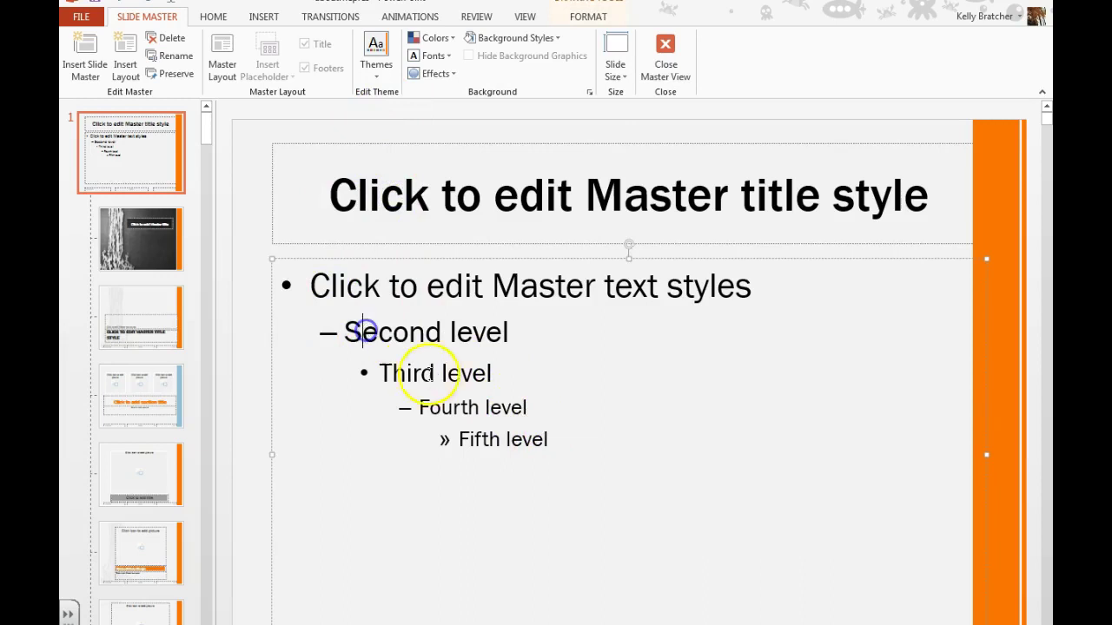
{"action": "left_click", "coordinate": [511, 439]}
{"action": "left_click_drag", "start_coordinate": [549, 441], "coordinate": [298, 288]}
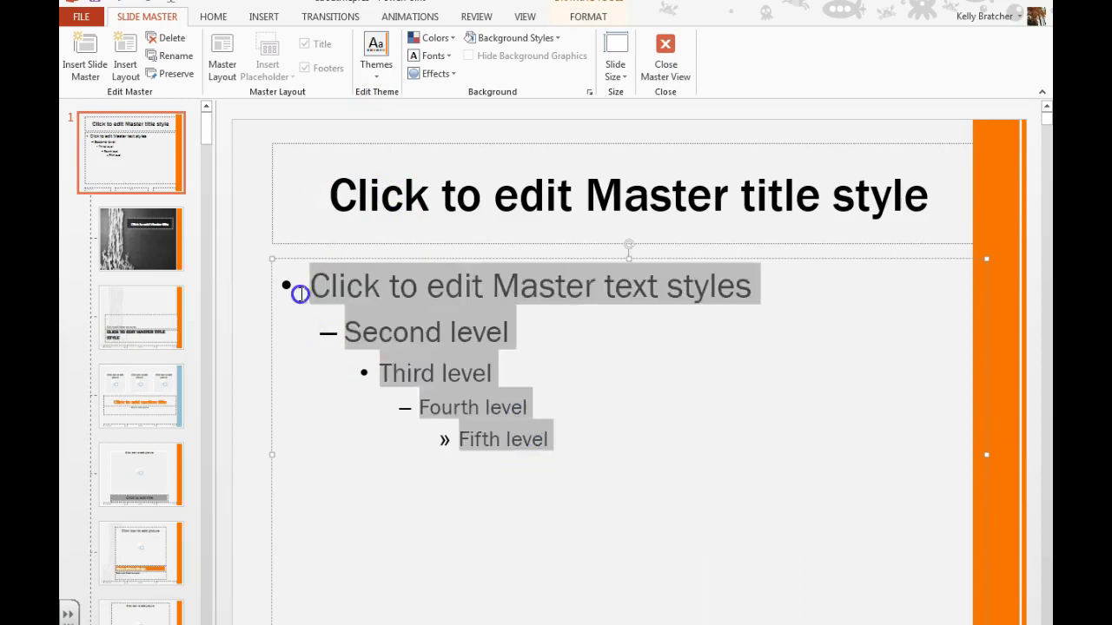
Browse custom bullet symbols in Bullets and Numbering, then cancel the Symbol dialog.
{"action": "left_click", "coordinate": [213, 19]}
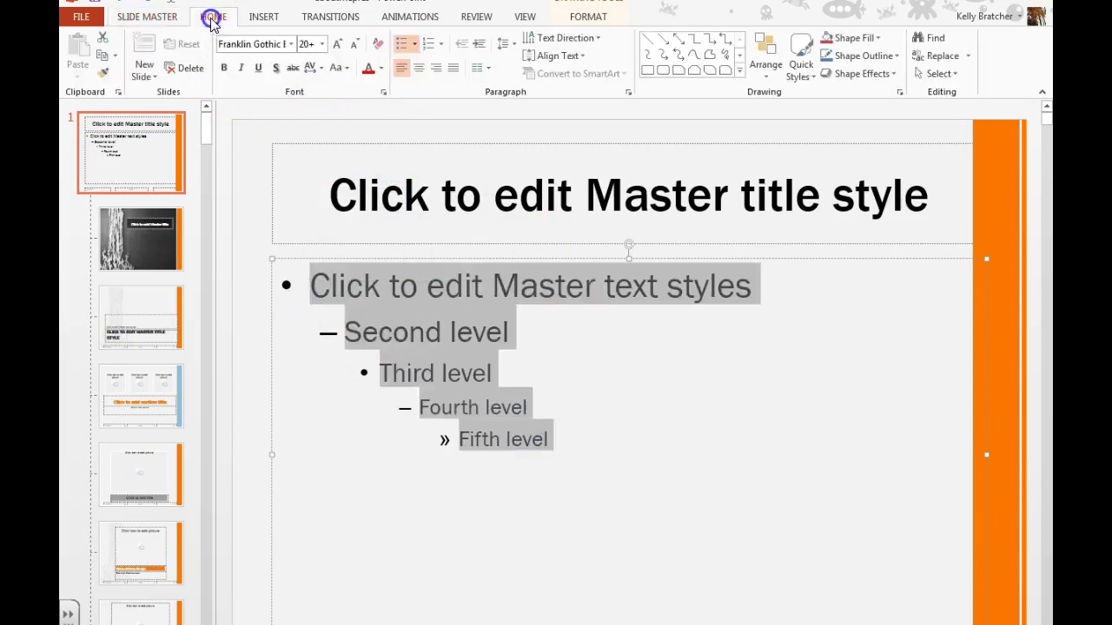
{"action": "left_click", "coordinate": [416, 45]}
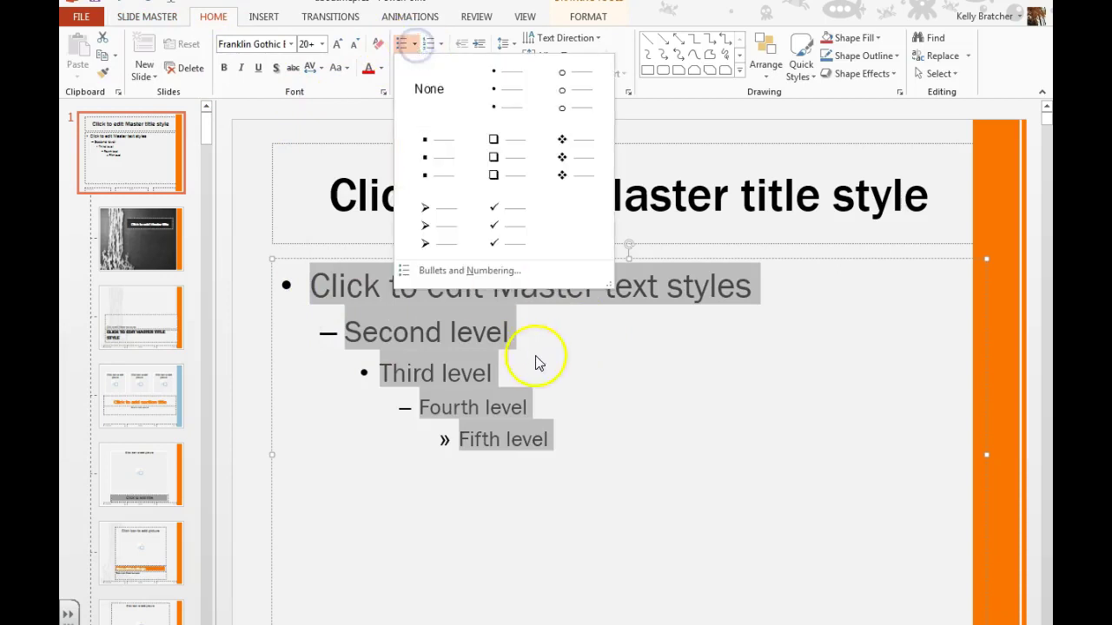
{"action": "left_click", "coordinate": [488, 271]}
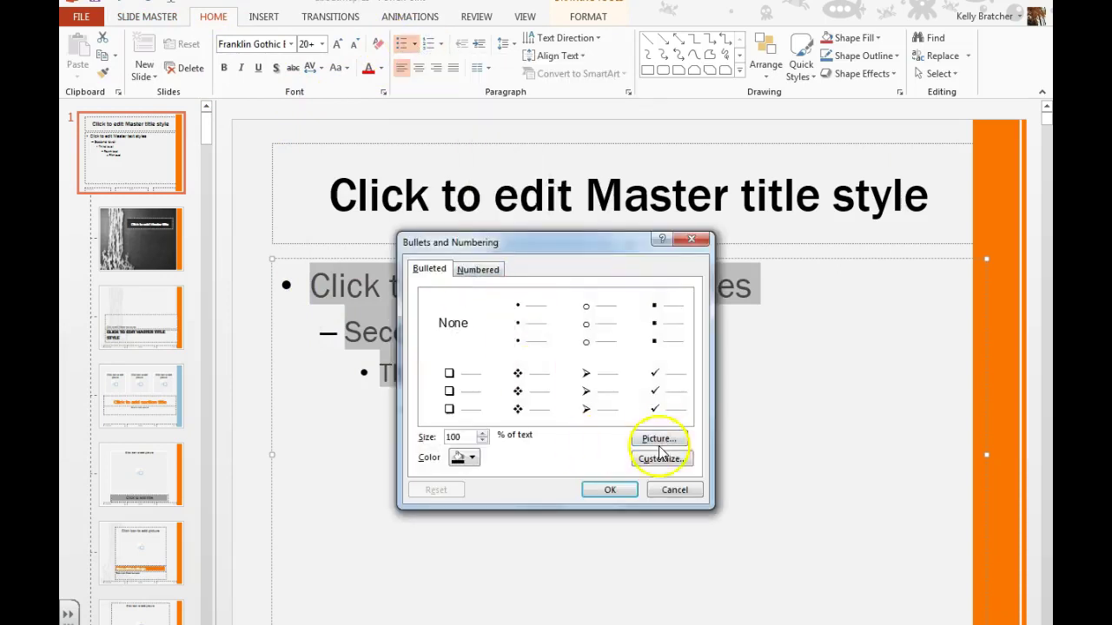
{"action": "left_click", "coordinate": [664, 459]}
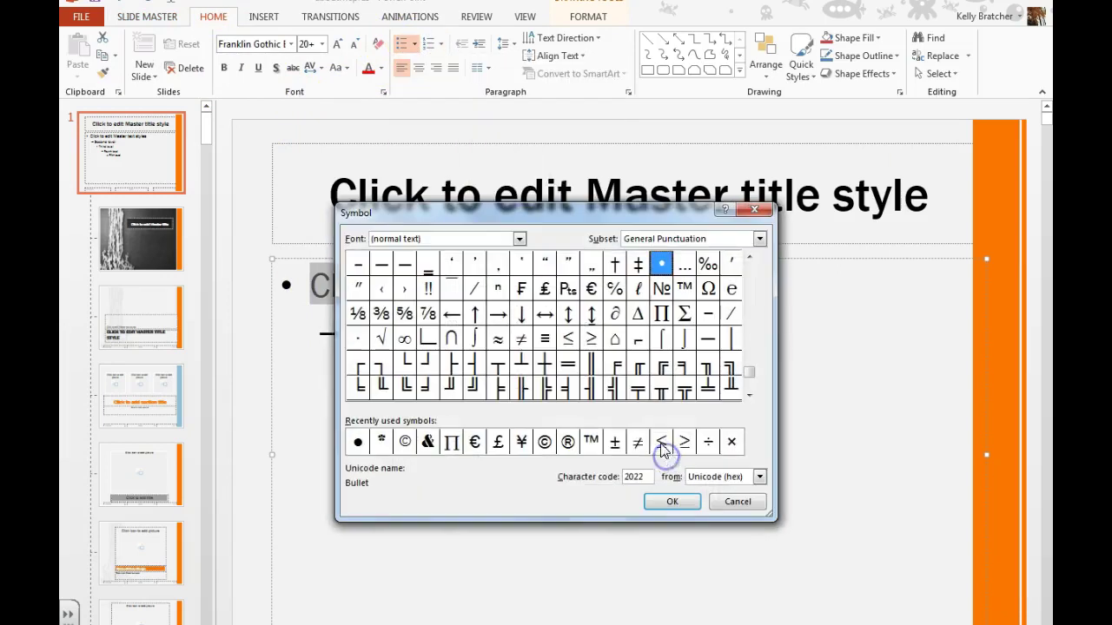
{"action": "left_click", "coordinate": [520, 239]}
{"action": "left_click", "coordinate": [425, 294]}
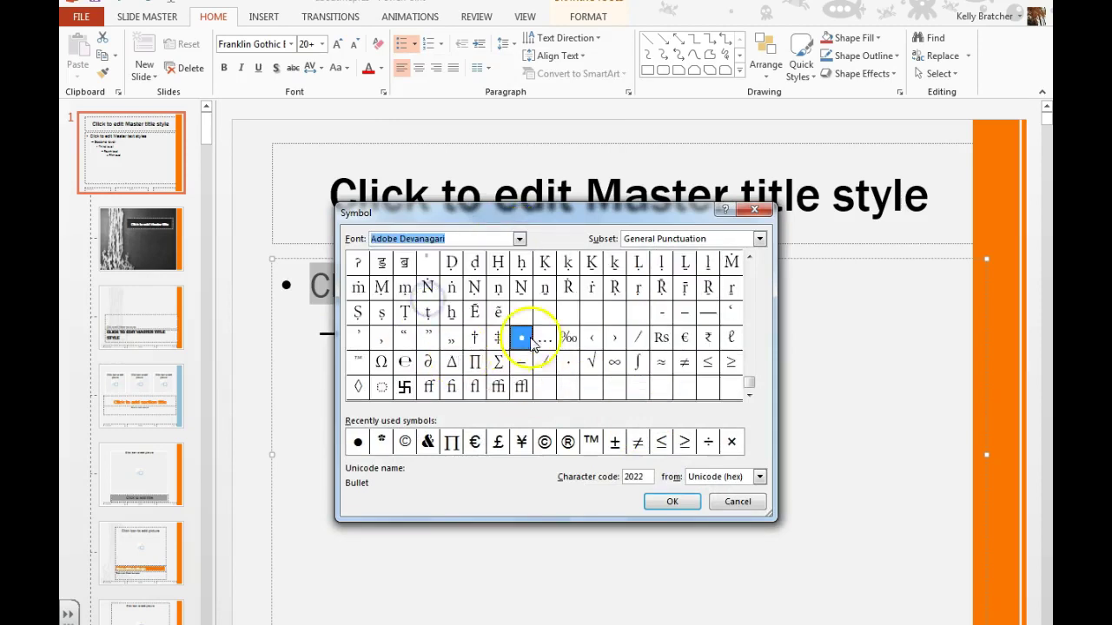
{"action": "left_click", "coordinate": [738, 503]}
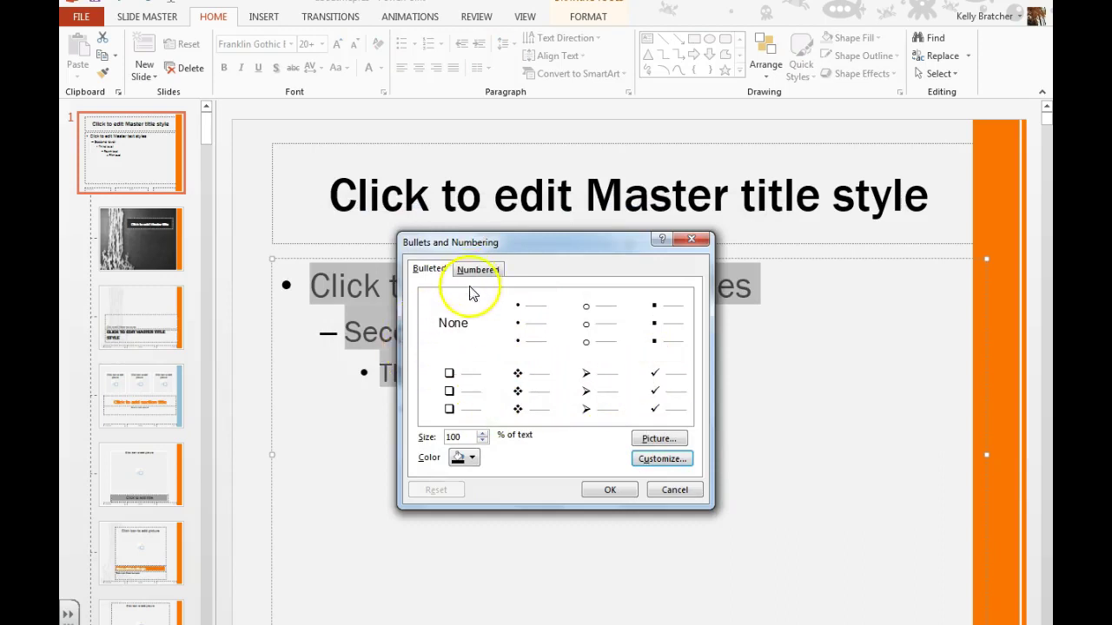
Skip picture bullets and apply the arrowhead bullet style to all levels.
{"action": "left_click", "coordinate": [657, 439]}
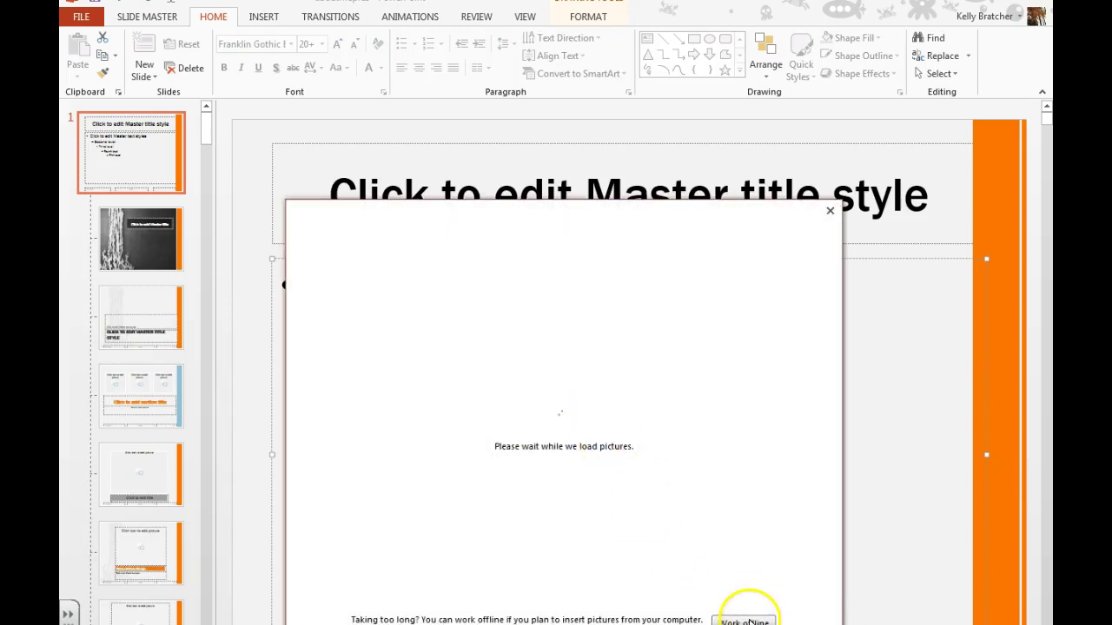
{"action": "left_click", "coordinate": [828, 211]}
{"action": "left_click", "coordinate": [521, 392]}
{"action": "left_click", "coordinate": [585, 387]}
{"action": "left_click", "coordinate": [612, 491]}
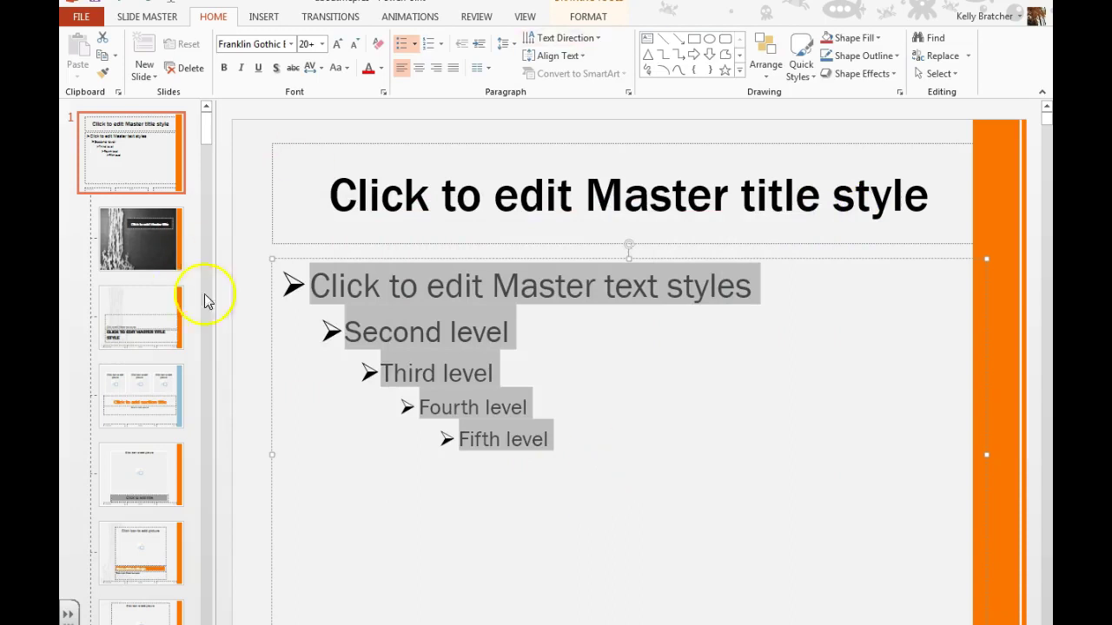
Set the arrow bullet colour to orange in Bullets and Numbering.
{"action": "left_click", "coordinate": [415, 45]}
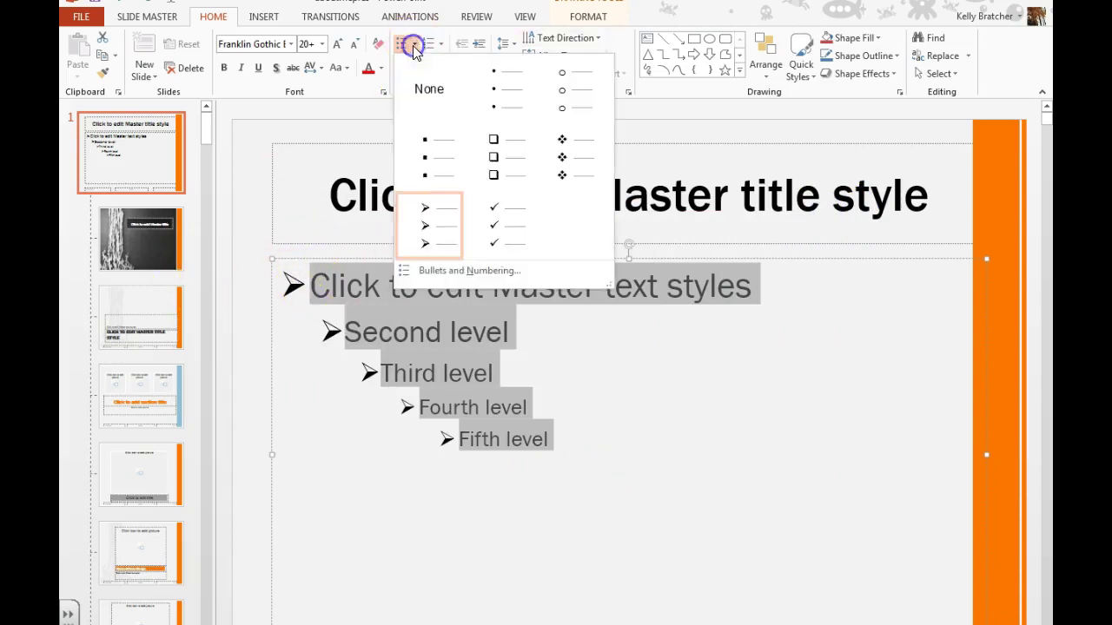
{"action": "left_click", "coordinate": [421, 268]}
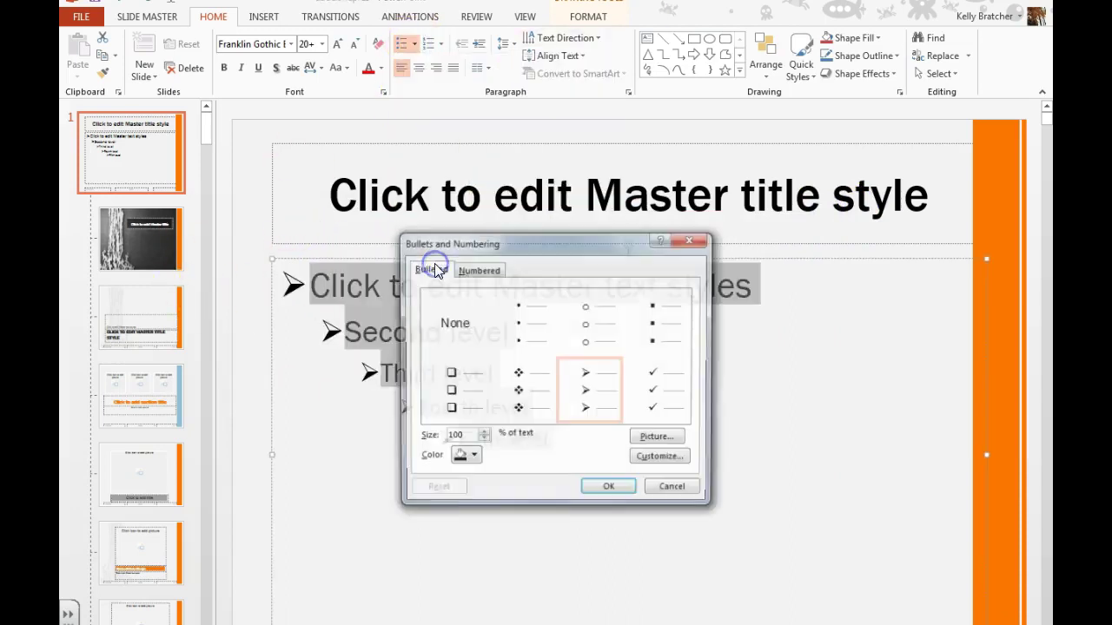
{"action": "left_click", "coordinate": [470, 460]}
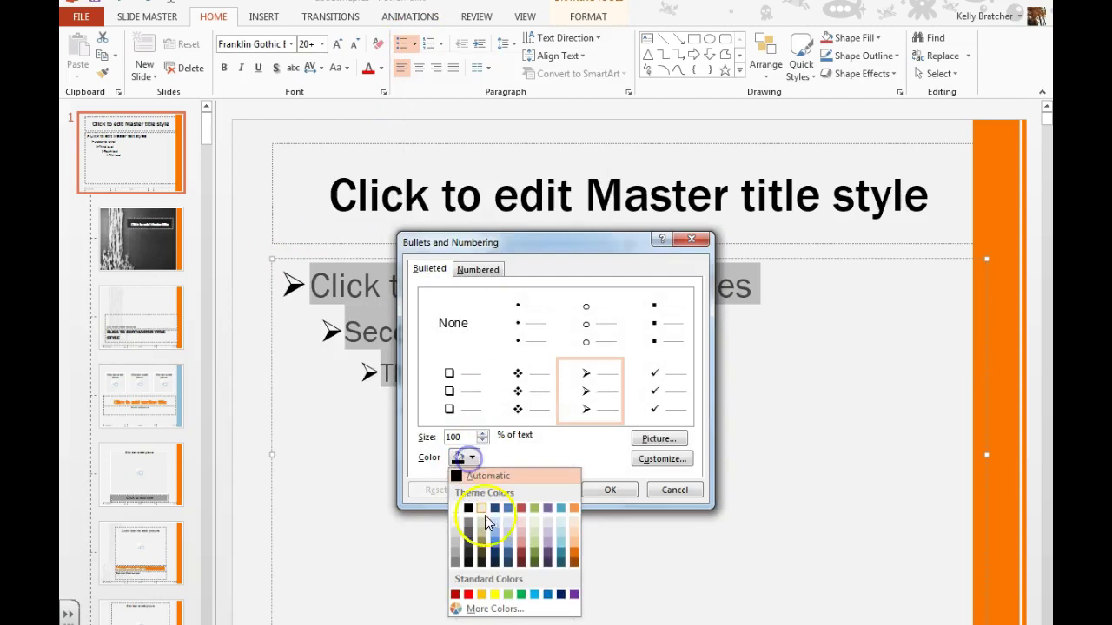
{"action": "left_click", "coordinate": [574, 556]}
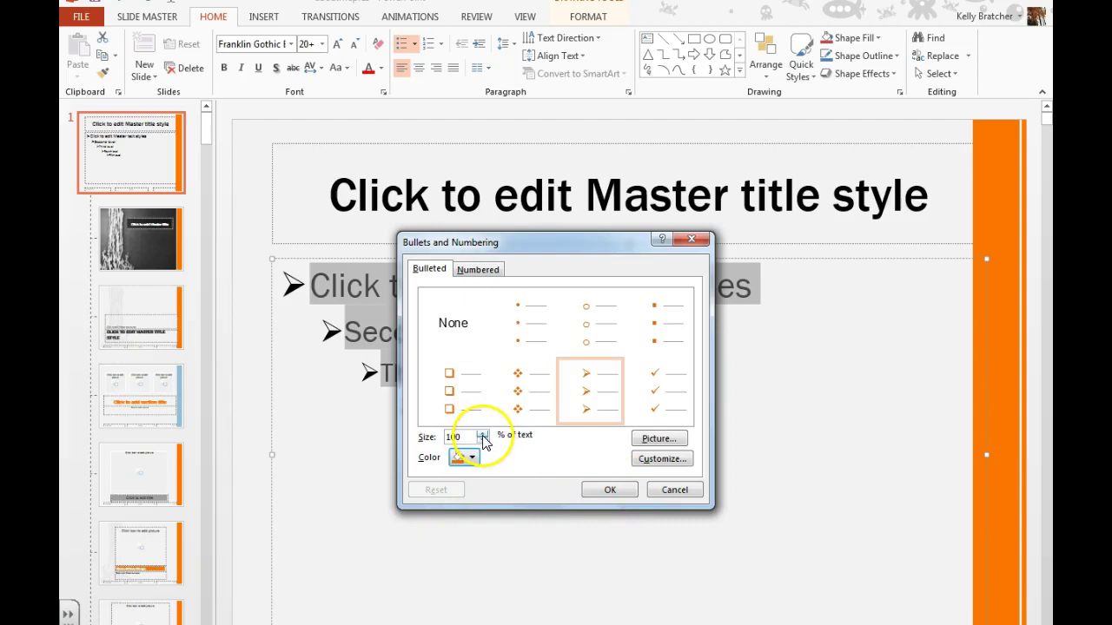
{"action": "left_click", "coordinate": [478, 521]}
{"action": "scroll", "coordinate": [456, 520], "scroll_direction": "down", "scroll_amount": 1}
{"action": "scroll", "coordinate": [456, 519], "scroll_direction": "down", "scroll_amount": 3}
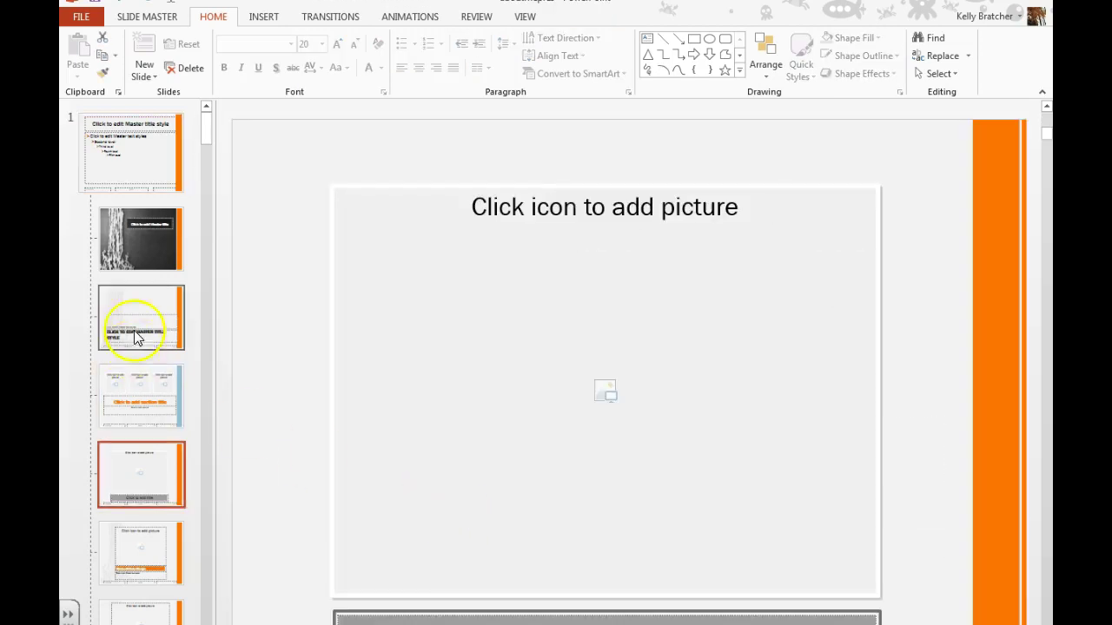
Reselect the main slide master and start inserting a picture from file.
{"action": "left_click", "coordinate": [115, 165]}
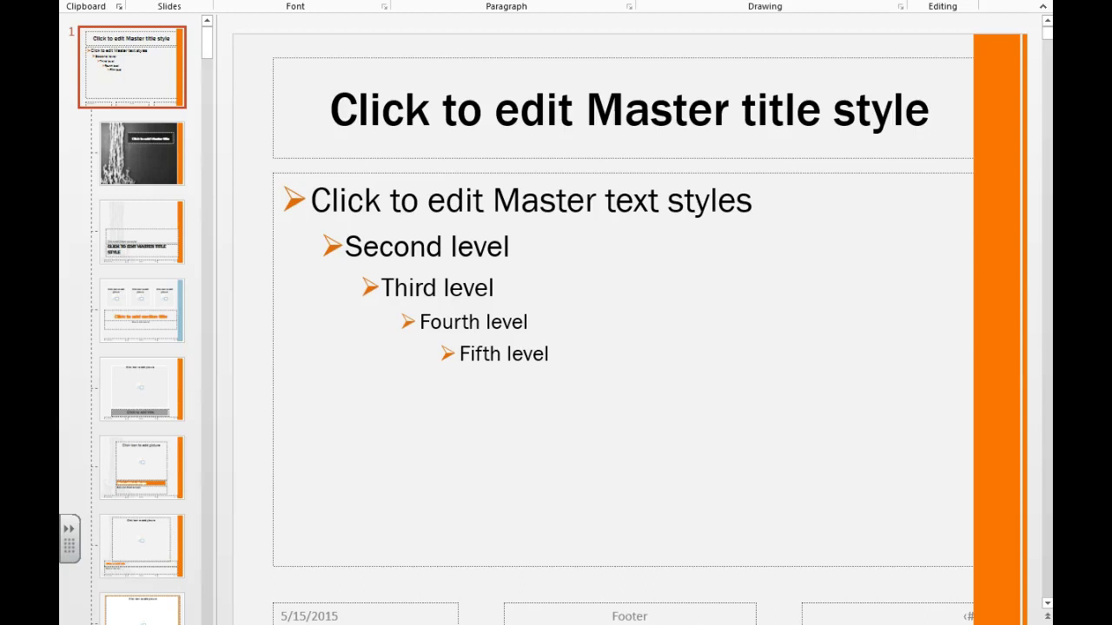
{"action": "key", "text": "alt+n"}
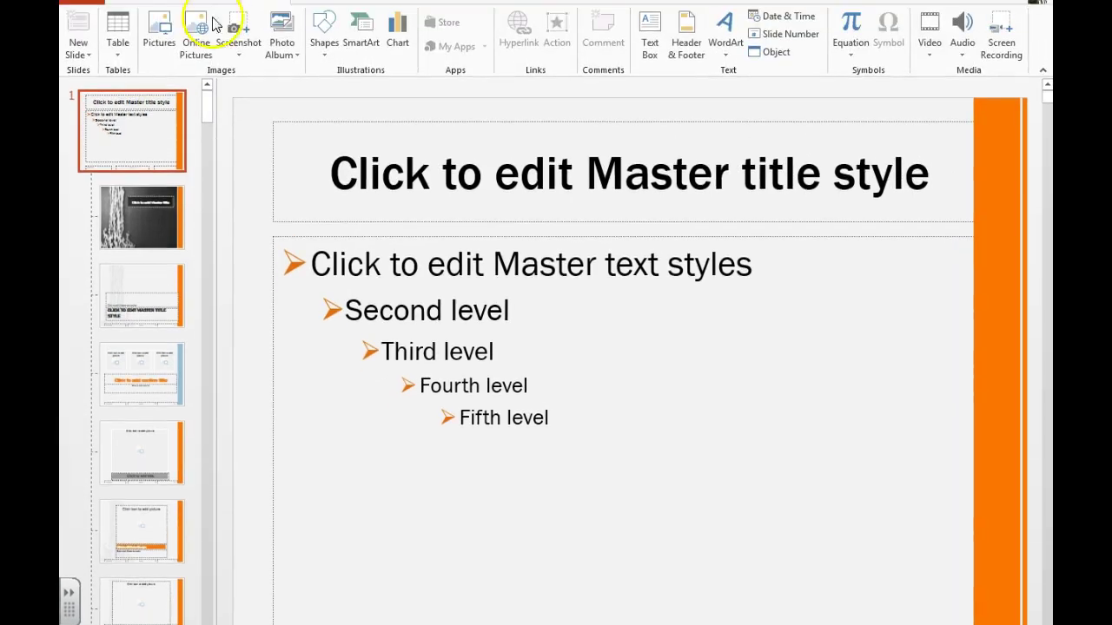
{"action": "left_click", "coordinate": [157, 42]}
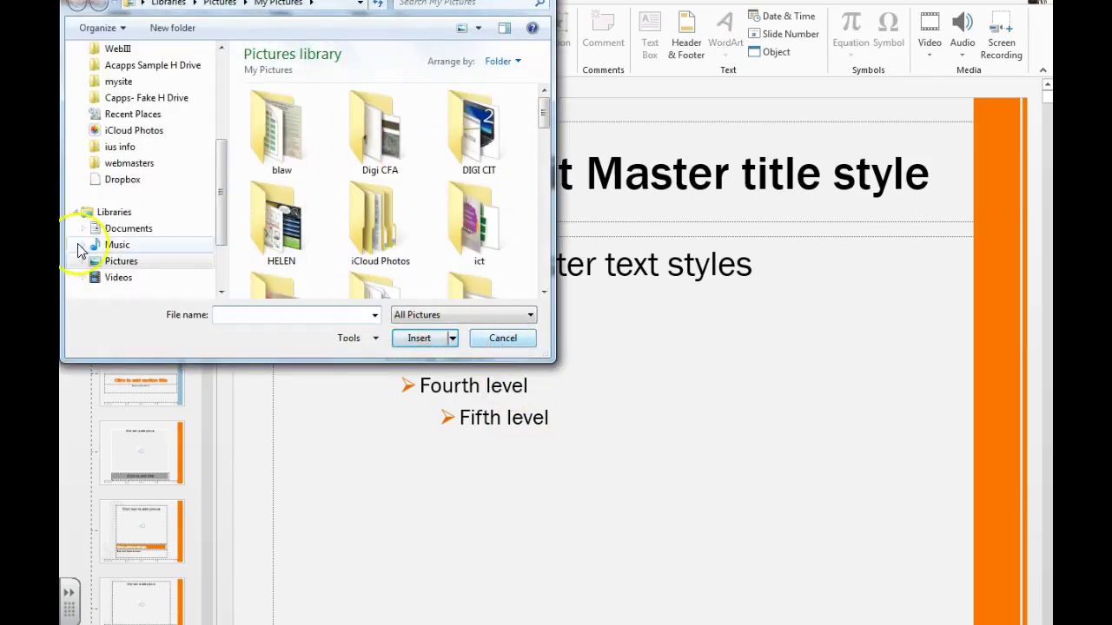
Insert the K picture and make its white background transparent.
{"action": "left_click", "coordinate": [121, 261]}
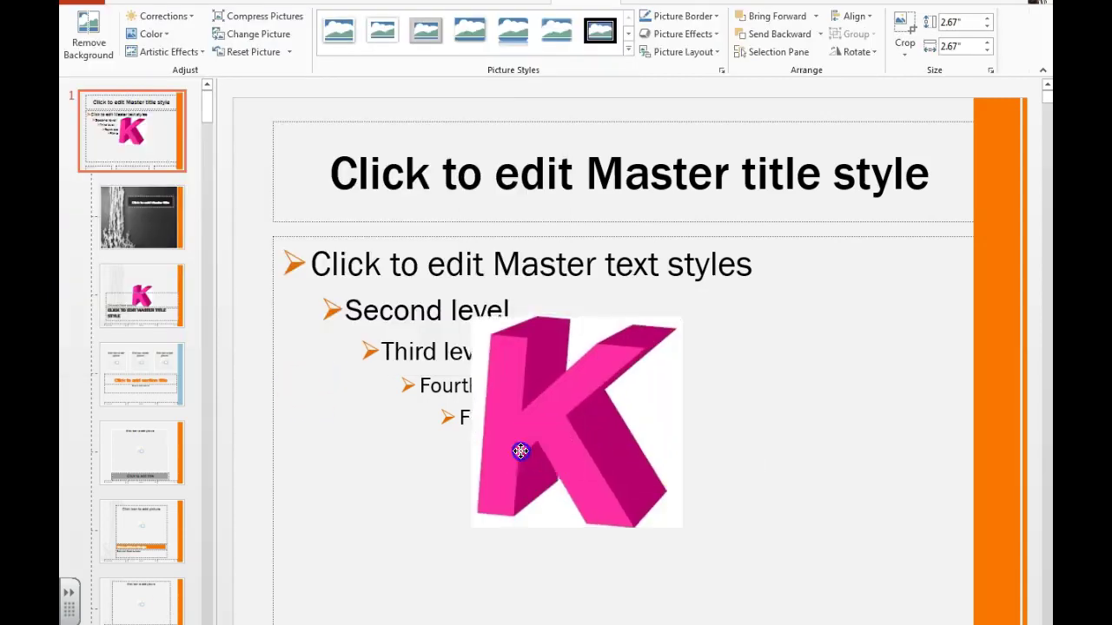
{"action": "left_click", "coordinate": [161, 52]}
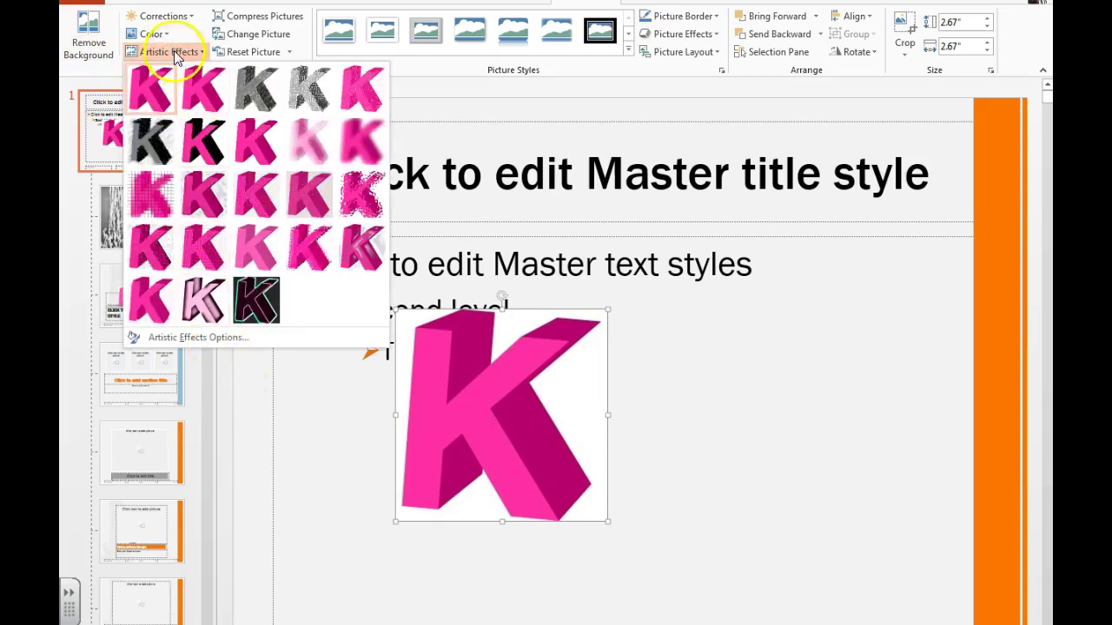
{"action": "left_click", "coordinate": [152, 35]}
{"action": "left_click", "coordinate": [173, 390]}
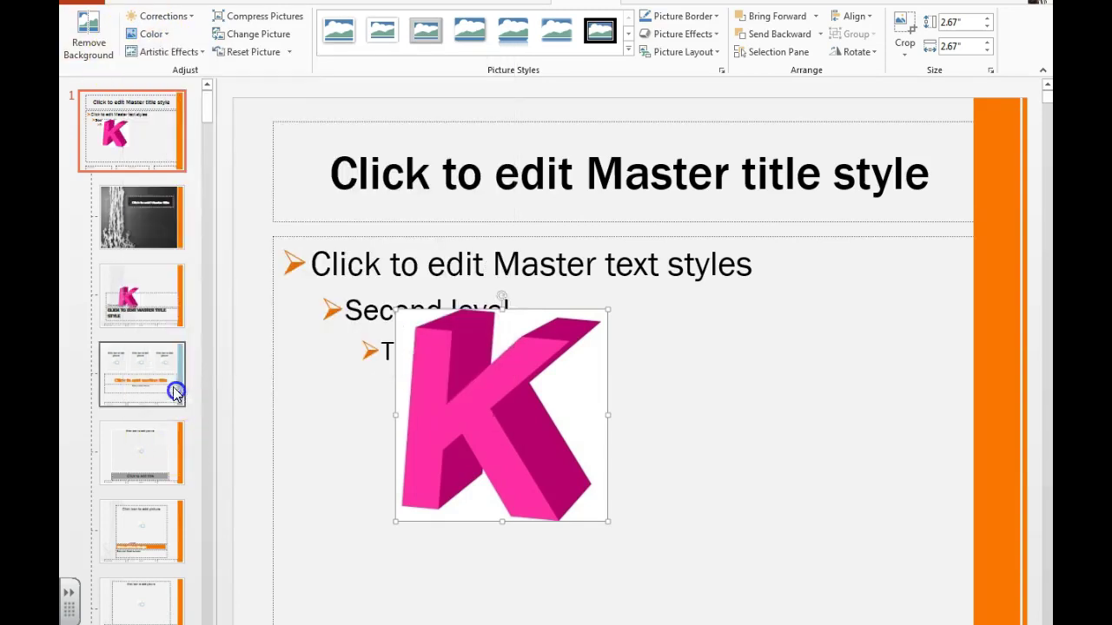
{"action": "left_click", "coordinate": [571, 421]}
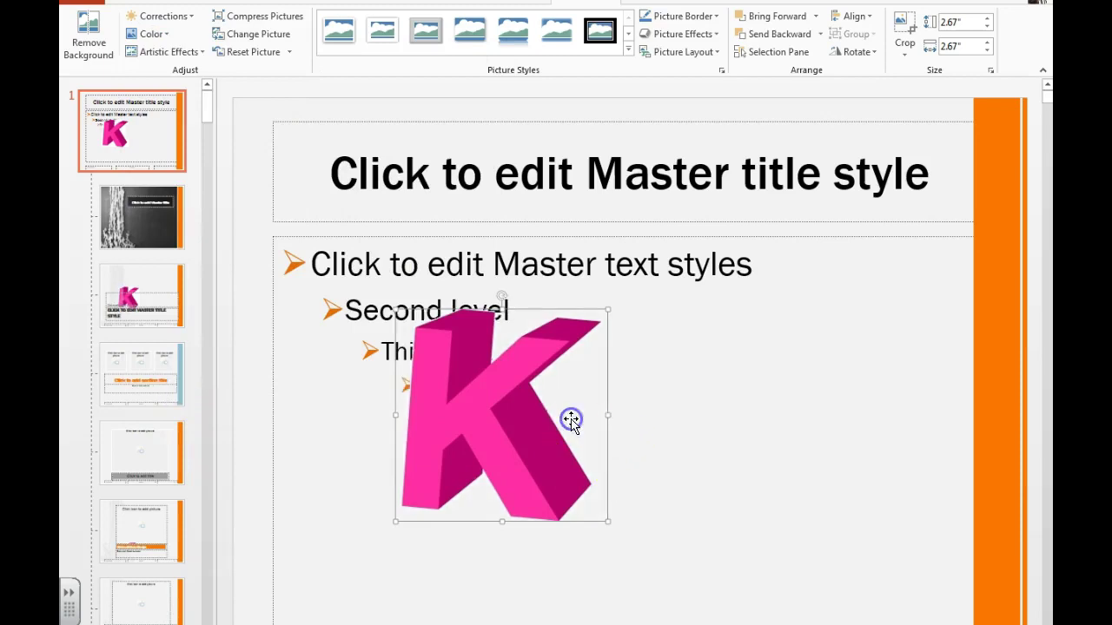
Apply an artistic effect, recolour the K light orange, and shrink it into the bottom-left corner.
{"action": "left_click", "coordinate": [160, 51]}
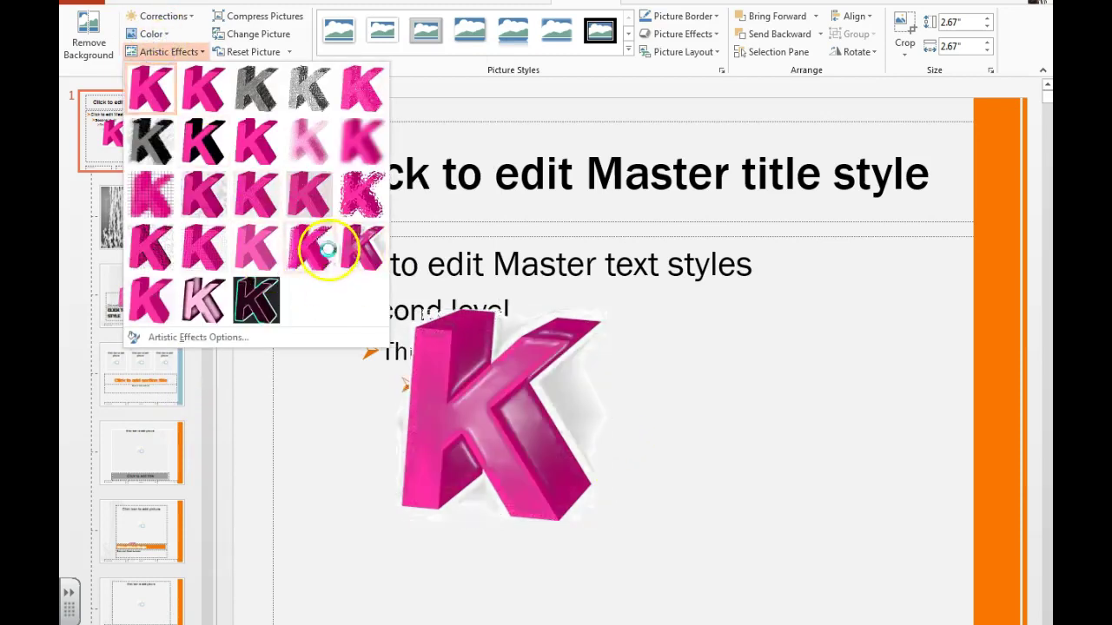
{"action": "left_click", "coordinate": [350, 245]}
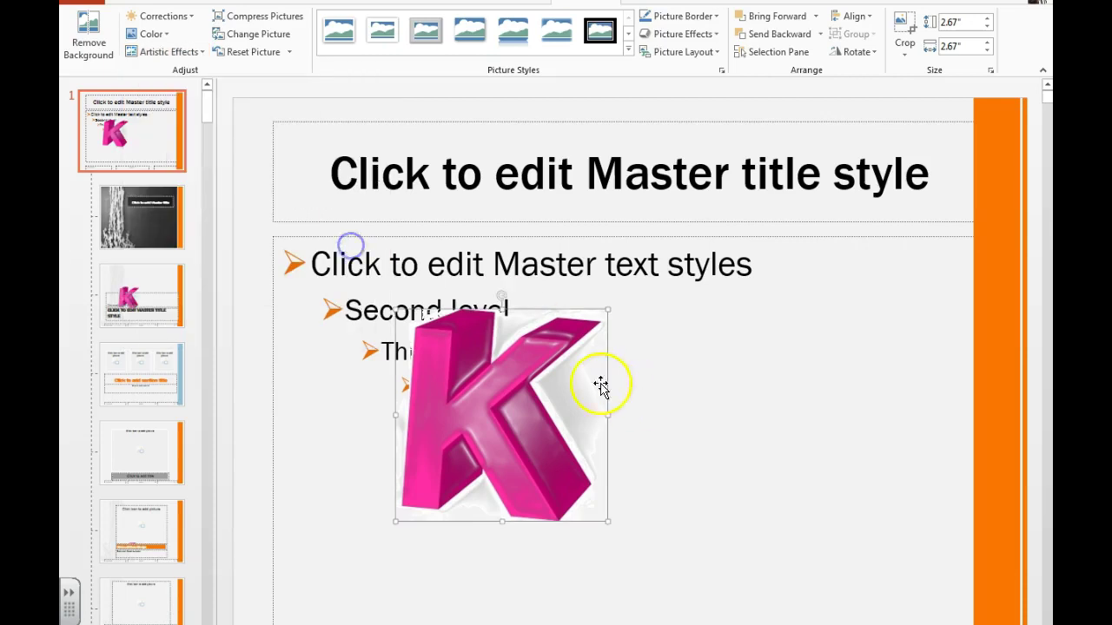
{"action": "left_click_drag", "start_coordinate": [532, 392], "coordinate": [454, 425]}
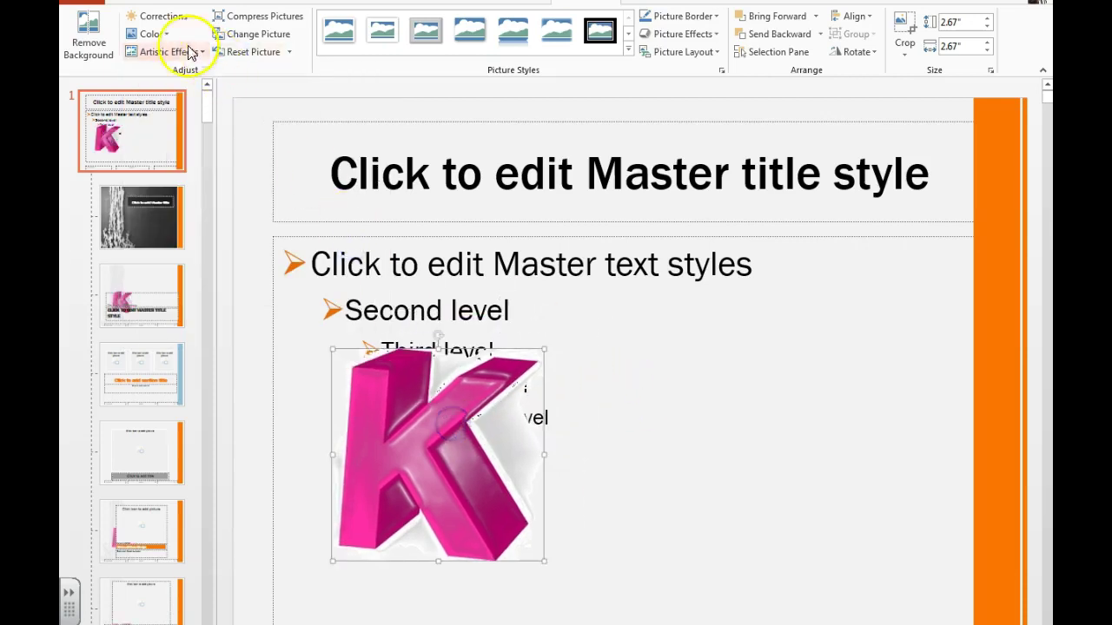
{"action": "left_click", "coordinate": [155, 35]}
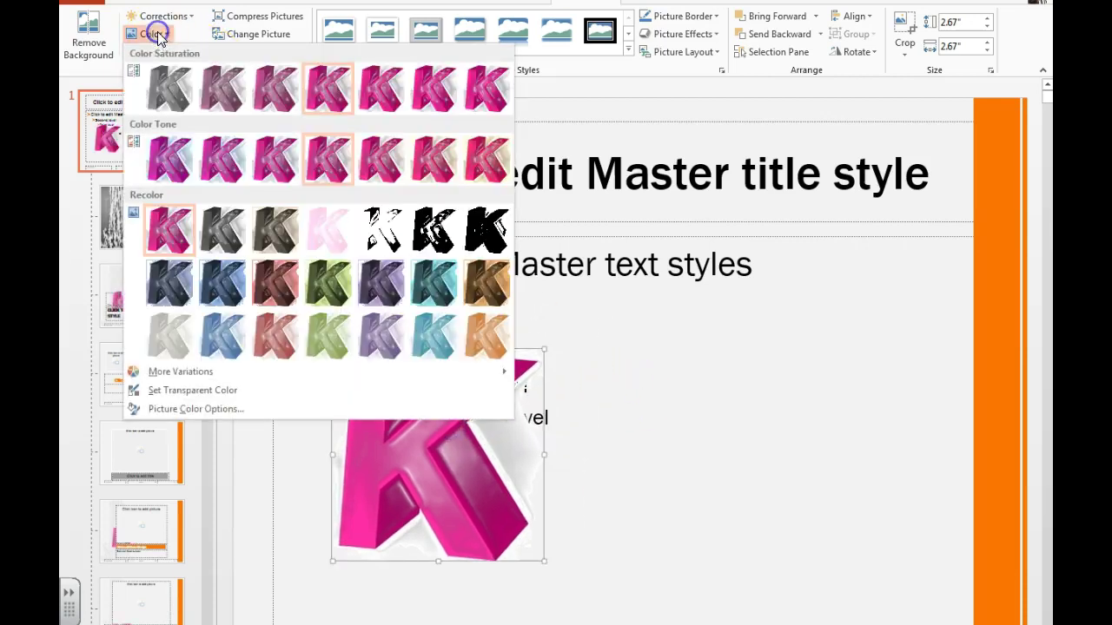
{"action": "left_click", "coordinate": [488, 341]}
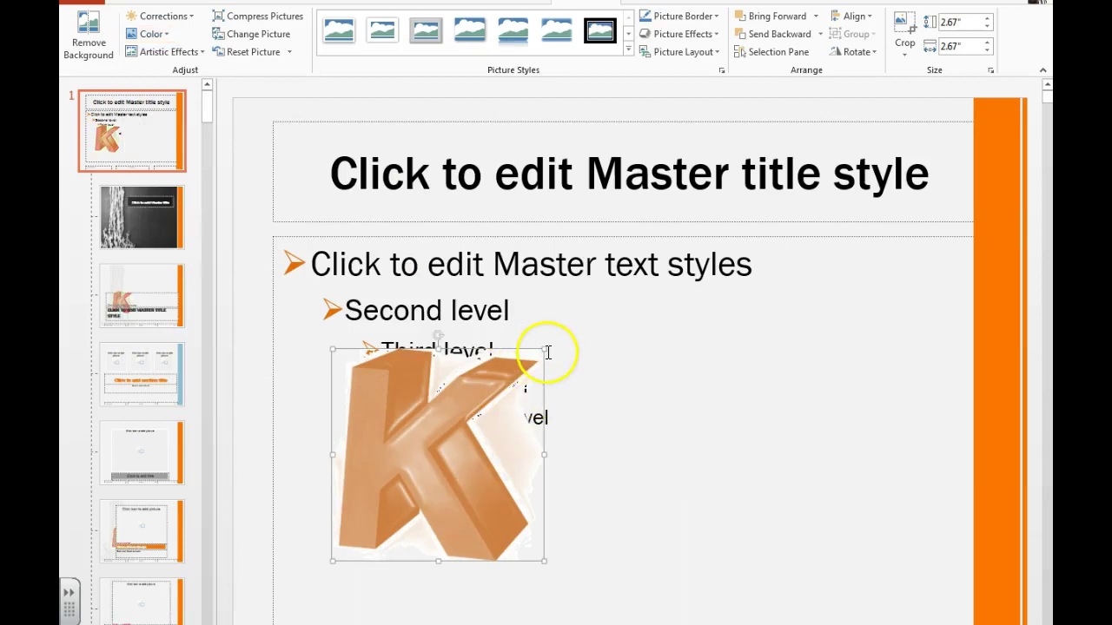
{"action": "mouse_move", "coordinate": [541, 349]}
{"action": "left_mouse_down"}
{"action": "mouse_move", "coordinate": [404, 515]}
{"action": "mouse_move", "coordinate": [365, 540]}
{"action": "left_mouse_up"}
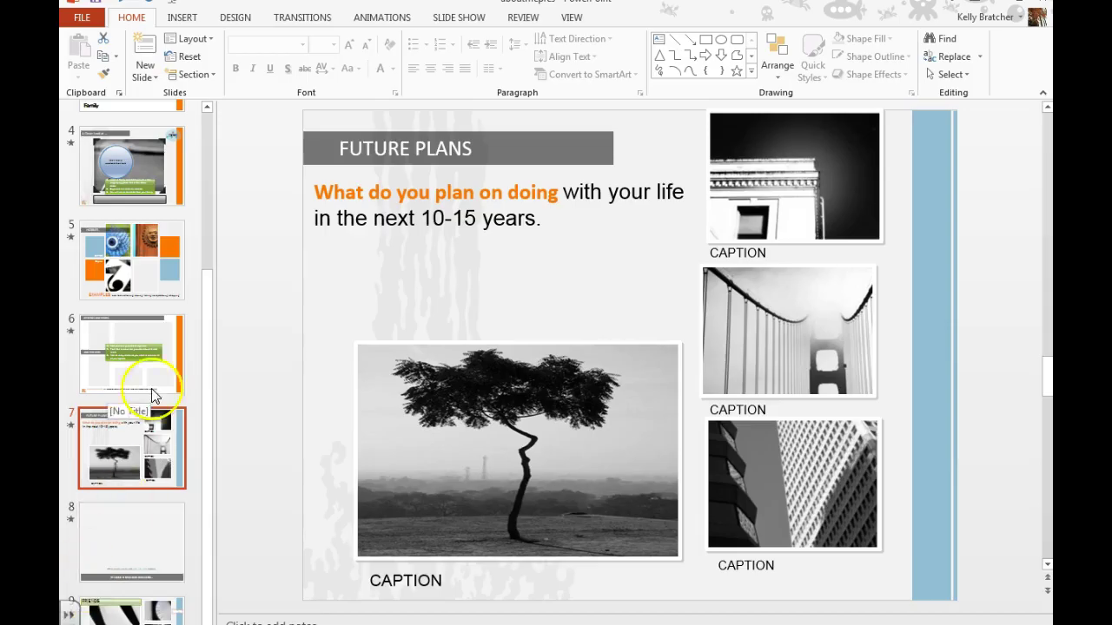
{"action": "left_click", "coordinate": [117, 256]}
{"action": "left_click", "coordinate": [128, 199]}
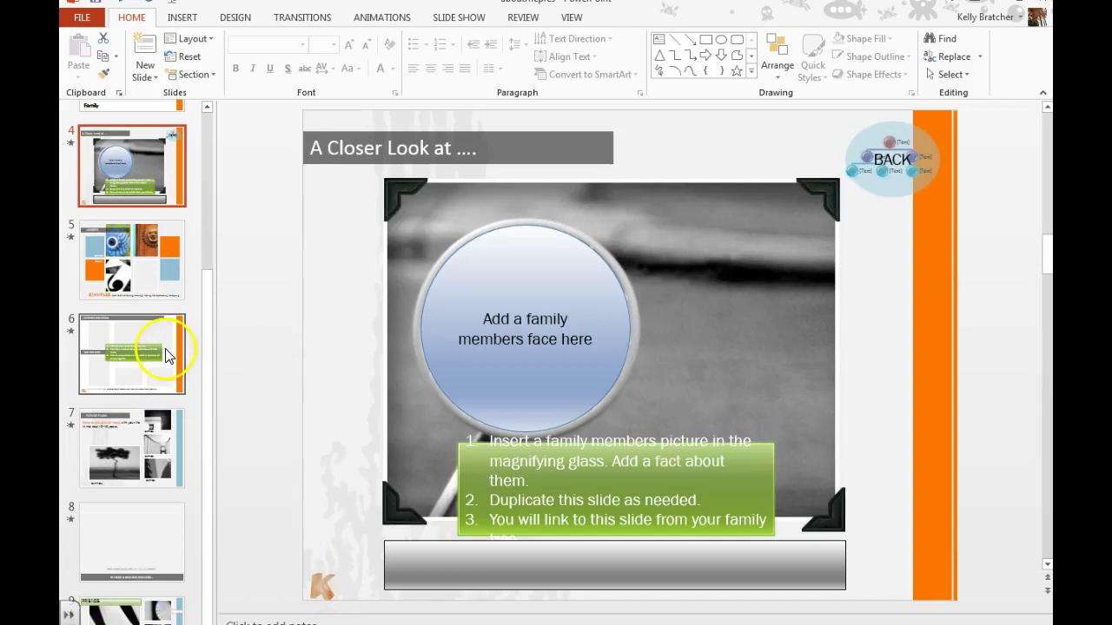
{"action": "left_click", "coordinate": [161, 349]}
{"action": "left_click", "coordinate": [146, 278]}
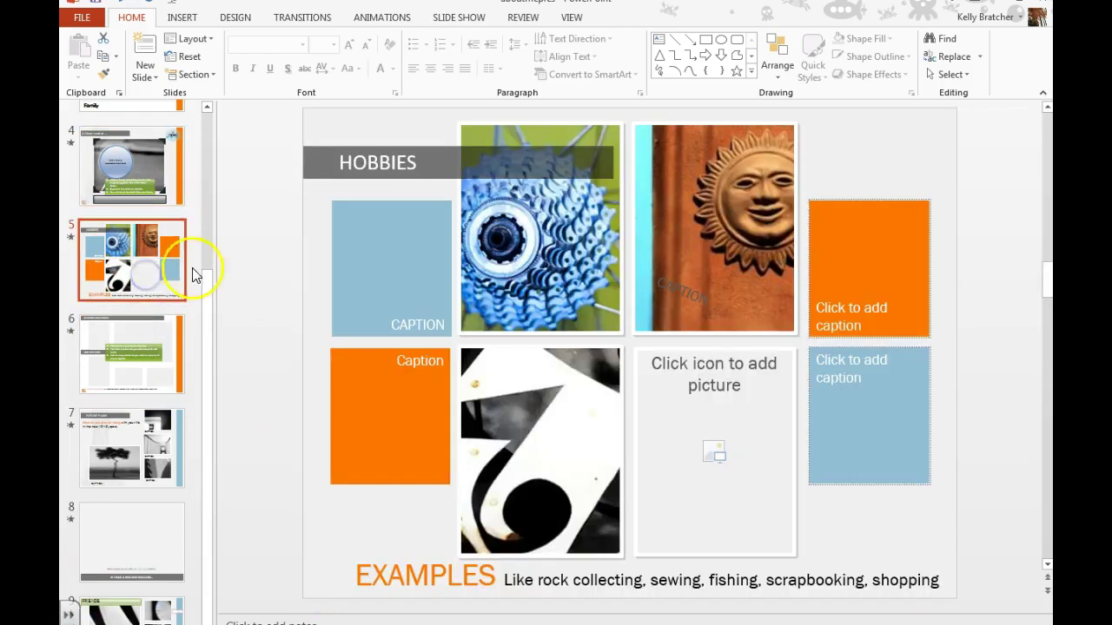
{"action": "left_click", "coordinate": [570, 17]}
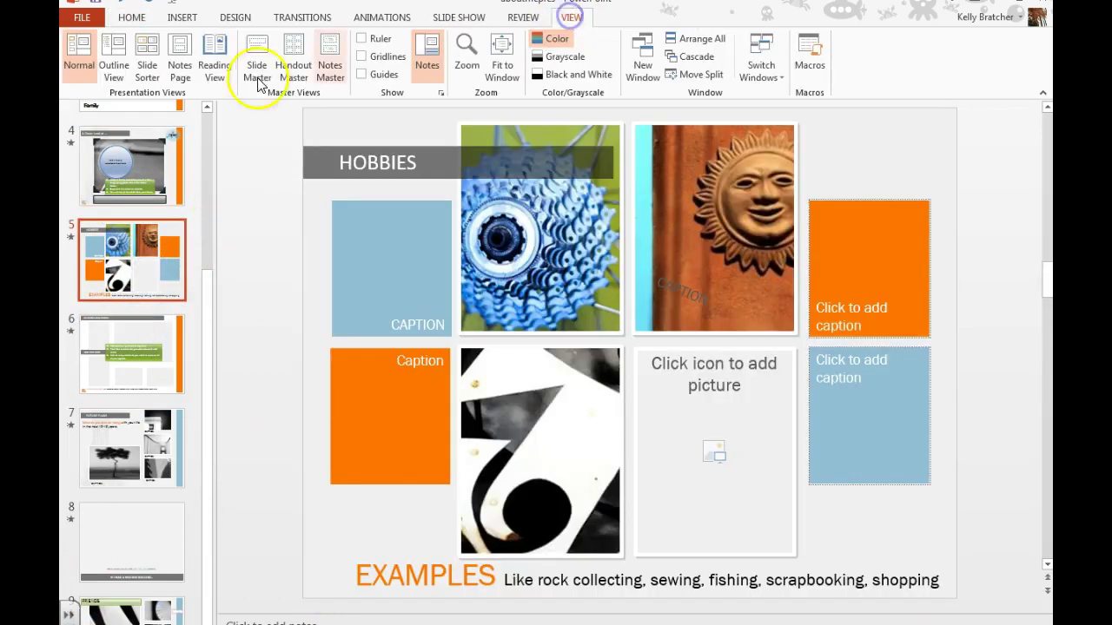
{"action": "left_click", "coordinate": [247, 61]}
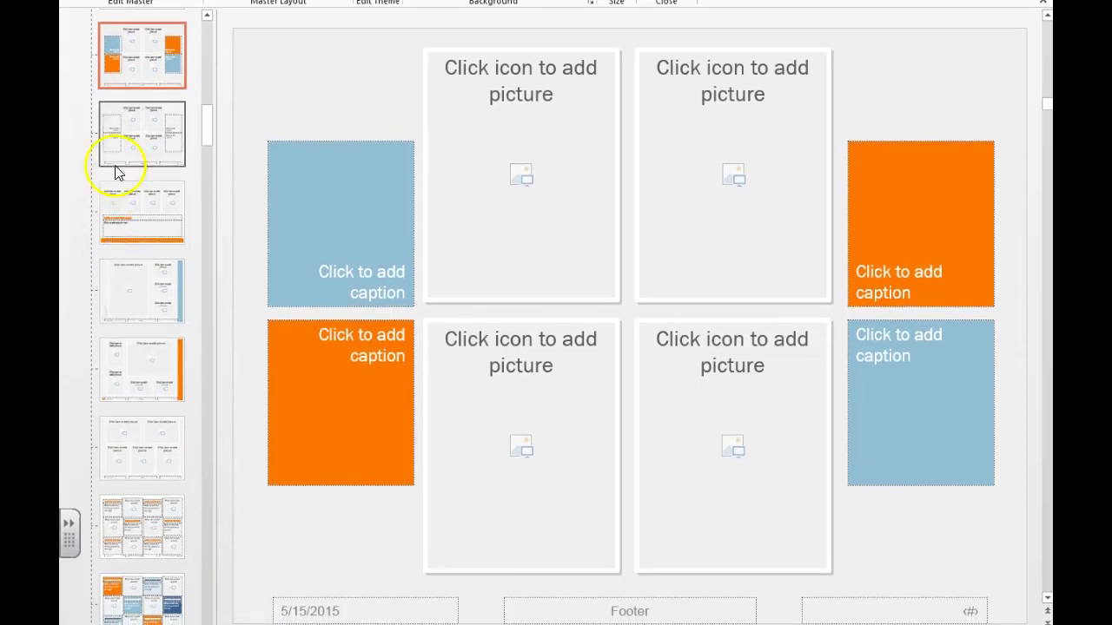
{"action": "scroll", "coordinate": [122, 172], "scroll_direction": "up", "scroll_amount": 3}
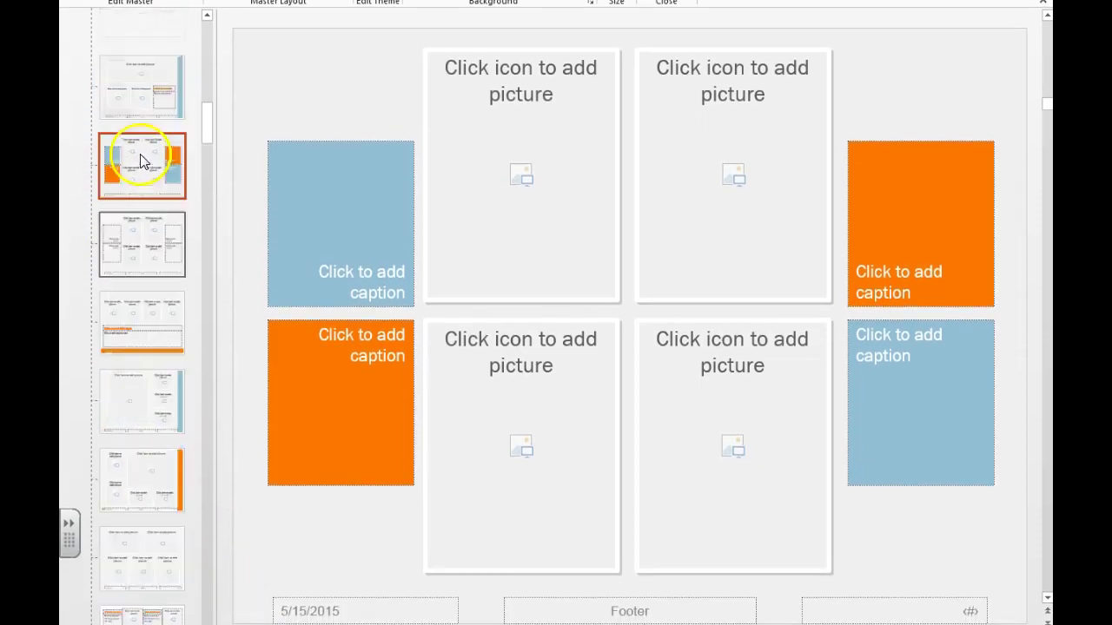
{"action": "scroll", "coordinate": [138, 174], "scroll_direction": "up", "scroll_amount": 3}
{"action": "scroll", "coordinate": [144, 173], "scroll_direction": "up", "scroll_amount": 3}
{"action": "scroll", "coordinate": [145, 177], "scroll_direction": "up", "scroll_amount": 2}
{"action": "scroll", "coordinate": [146, 176], "scroll_direction": "up", "scroll_amount": 3}
Copy the K logo from the slide master and paste it onto the section-title layout.
{"action": "left_click", "coordinate": [104, 65]}
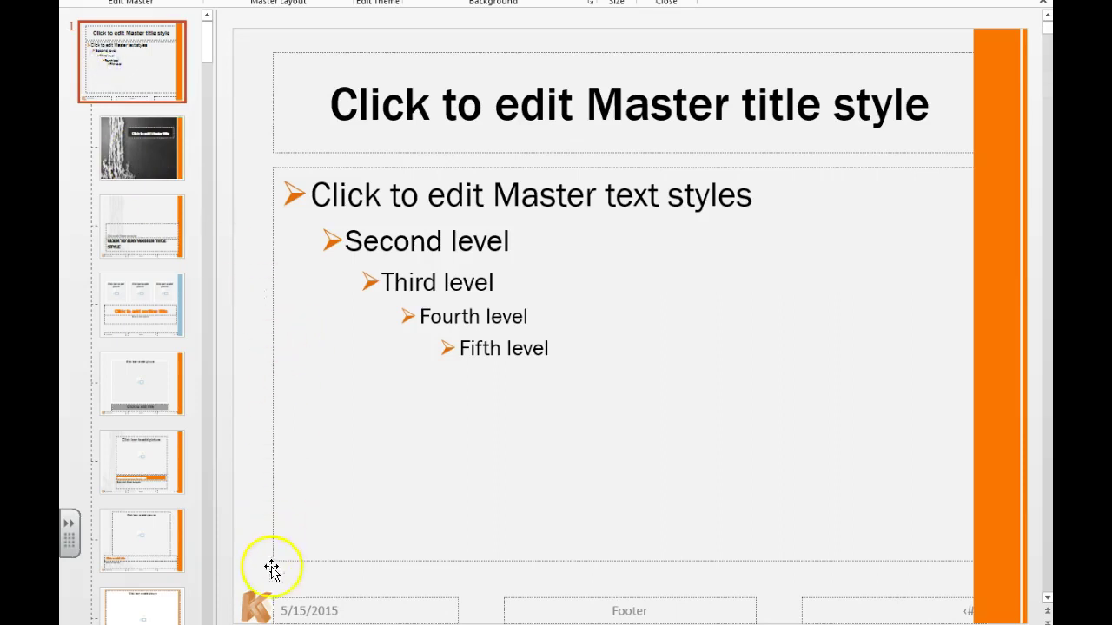
{"action": "right_click", "coordinate": [252, 611]}
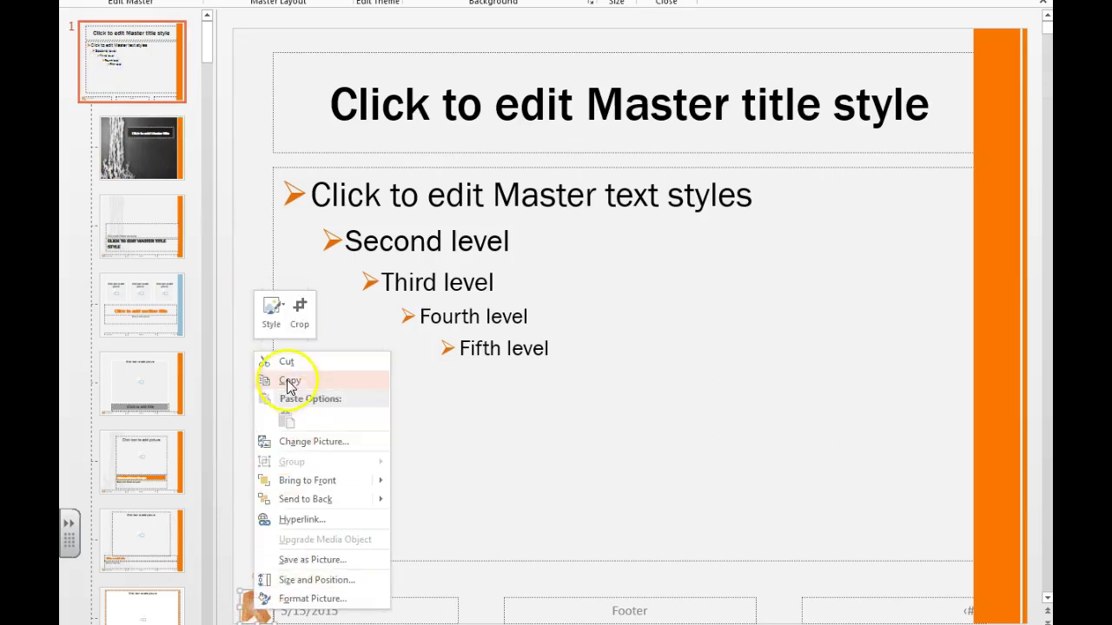
{"action": "left_click", "coordinate": [288, 379]}
{"action": "left_click", "coordinate": [120, 148]}
{"action": "left_click", "coordinate": [133, 233]}
{"action": "left_click", "coordinate": [141, 295]}
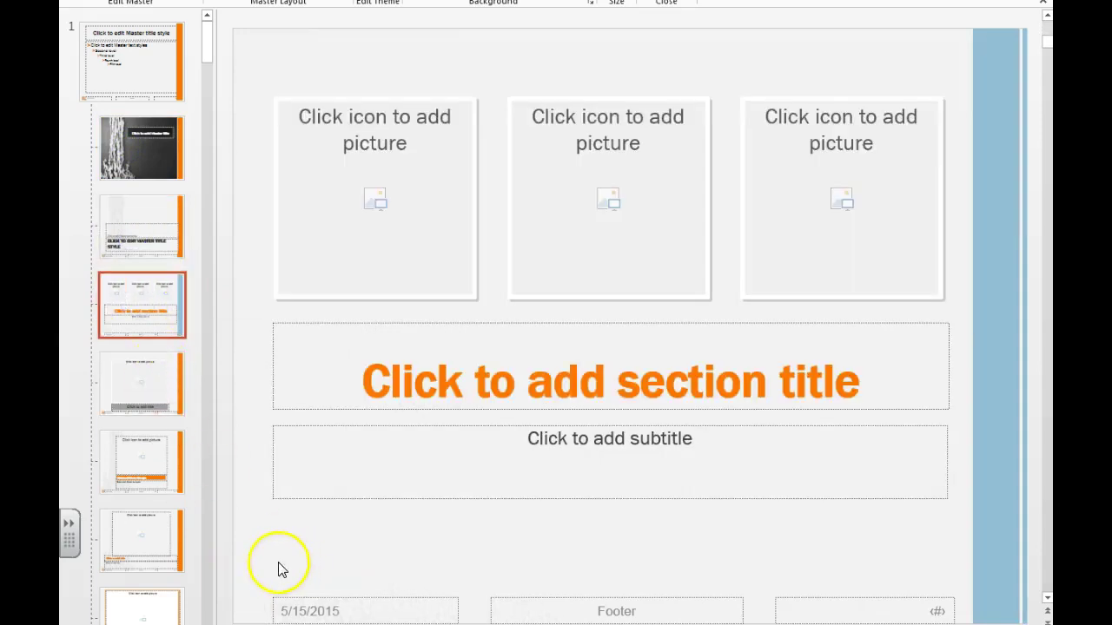
{"action": "key", "text": "ctrl+v"}
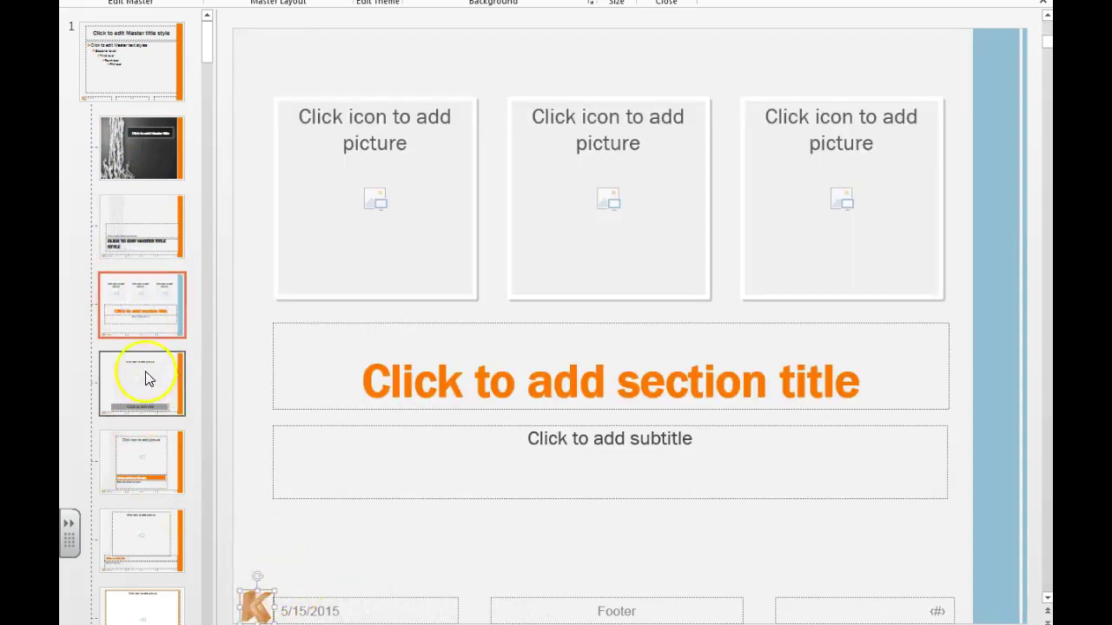
Step through the picture layouts from the large-picture to the four-picture layouts.
{"action": "left_click", "coordinate": [135, 391]}
{"action": "left_click", "coordinate": [125, 460]}
{"action": "scroll", "coordinate": [128, 473], "scroll_direction": "down", "scroll_amount": 2}
{"action": "left_click", "coordinate": [139, 465]}
{"action": "left_click", "coordinate": [139, 544]}
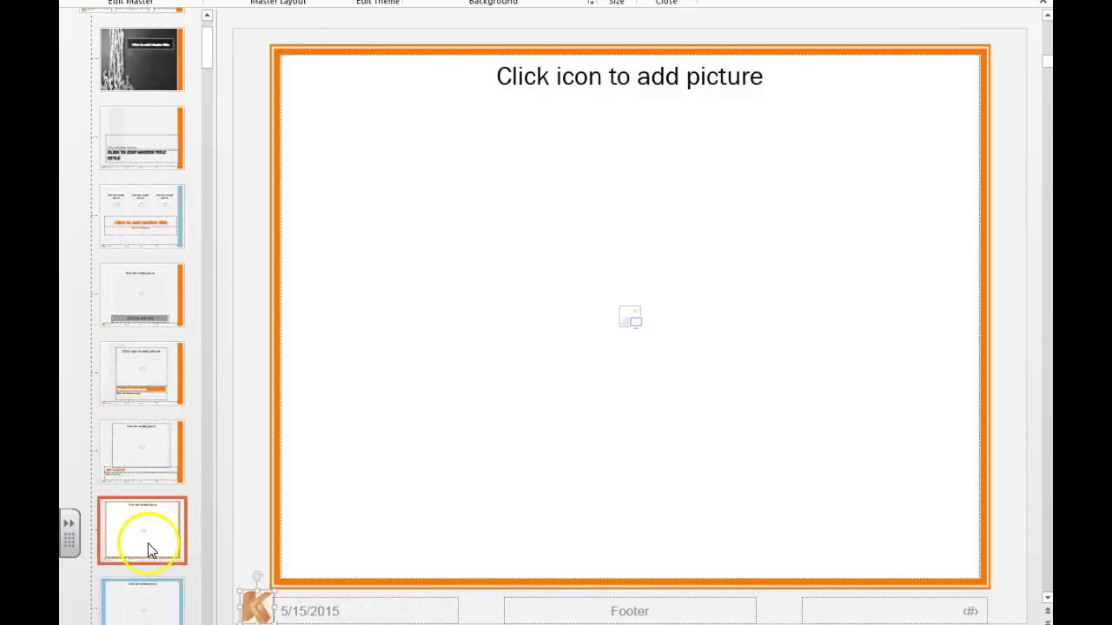
{"action": "scroll", "coordinate": [144, 539], "scroll_direction": "down", "scroll_amount": 3}
{"action": "scroll", "coordinate": [143, 521], "scroll_direction": "down", "scroll_amount": 1}
{"action": "left_click", "coordinate": [136, 443]}
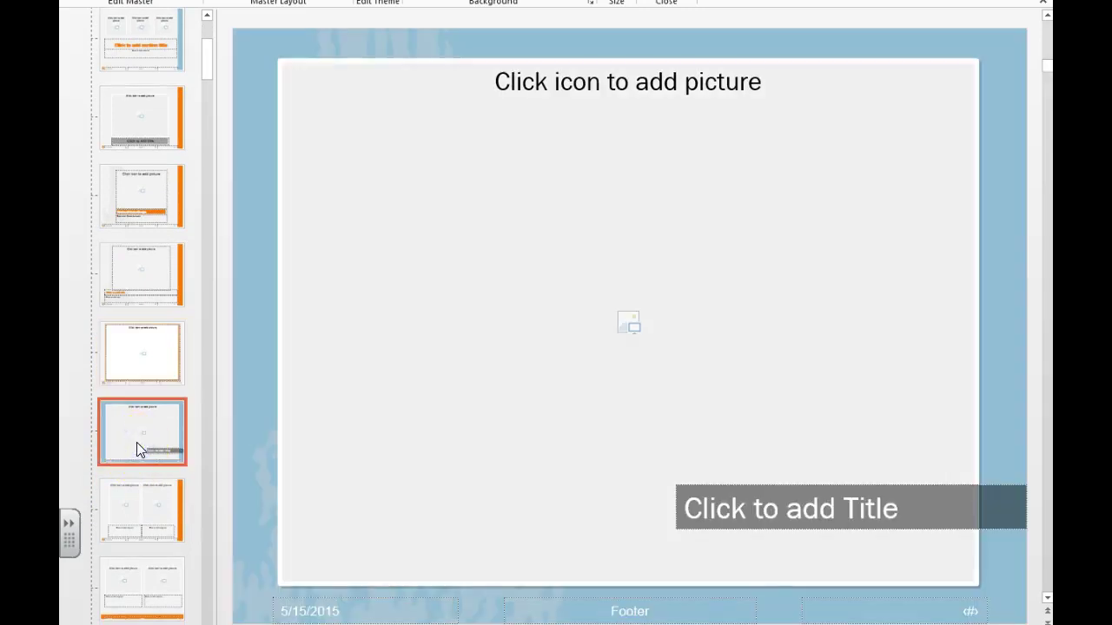
{"action": "scroll", "coordinate": [150, 473], "scroll_direction": "down", "scroll_amount": 4}
{"action": "left_click", "coordinate": [140, 341]}
{"action": "left_click", "coordinate": [139, 425]}
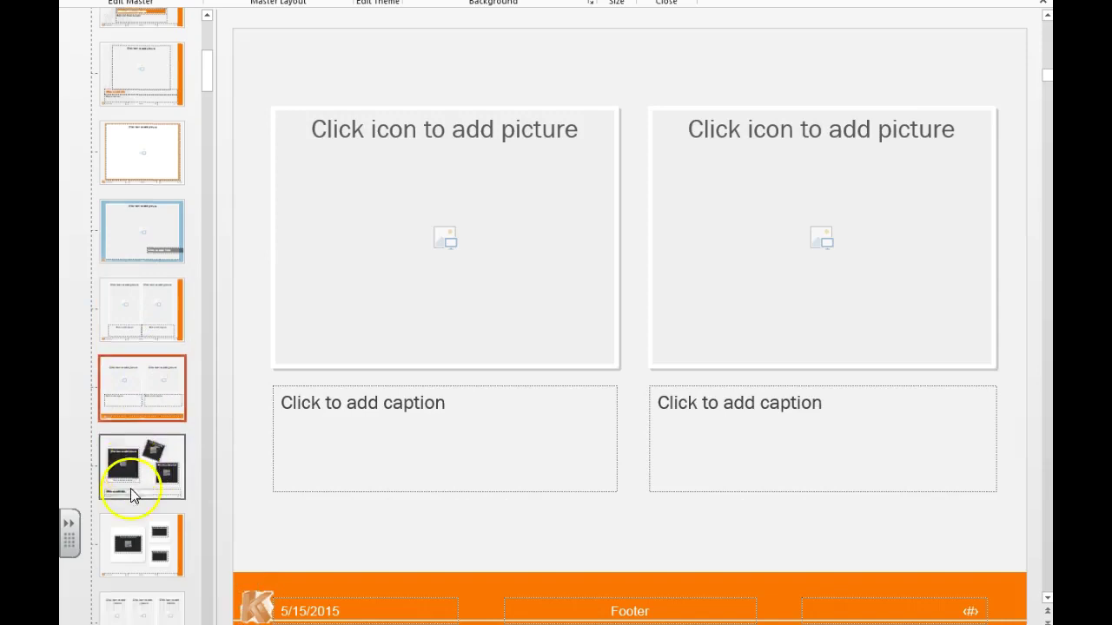
{"action": "scroll", "coordinate": [130, 493], "scroll_direction": "down", "scroll_amount": 2}
{"action": "left_click", "coordinate": [126, 332]}
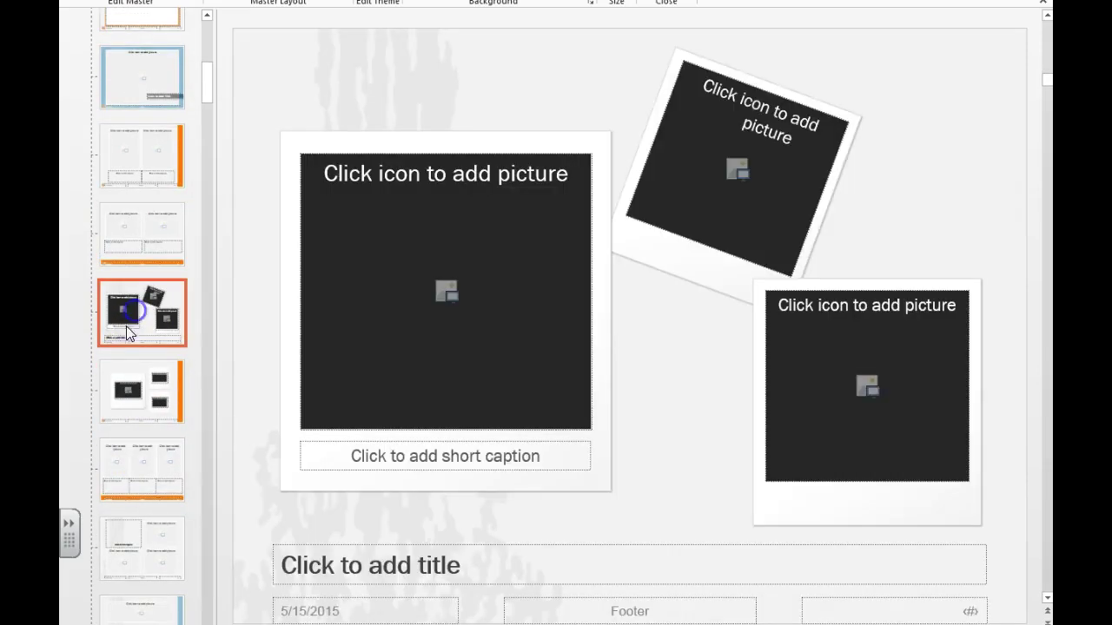
{"action": "left_click", "coordinate": [133, 480]}
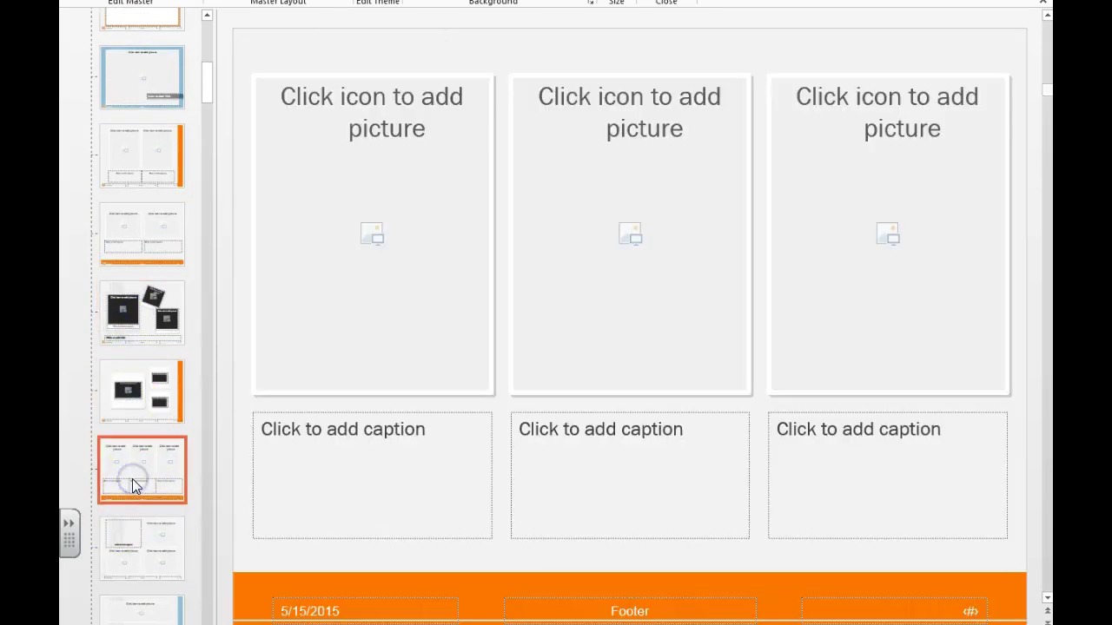
{"action": "left_click", "coordinate": [124, 547]}
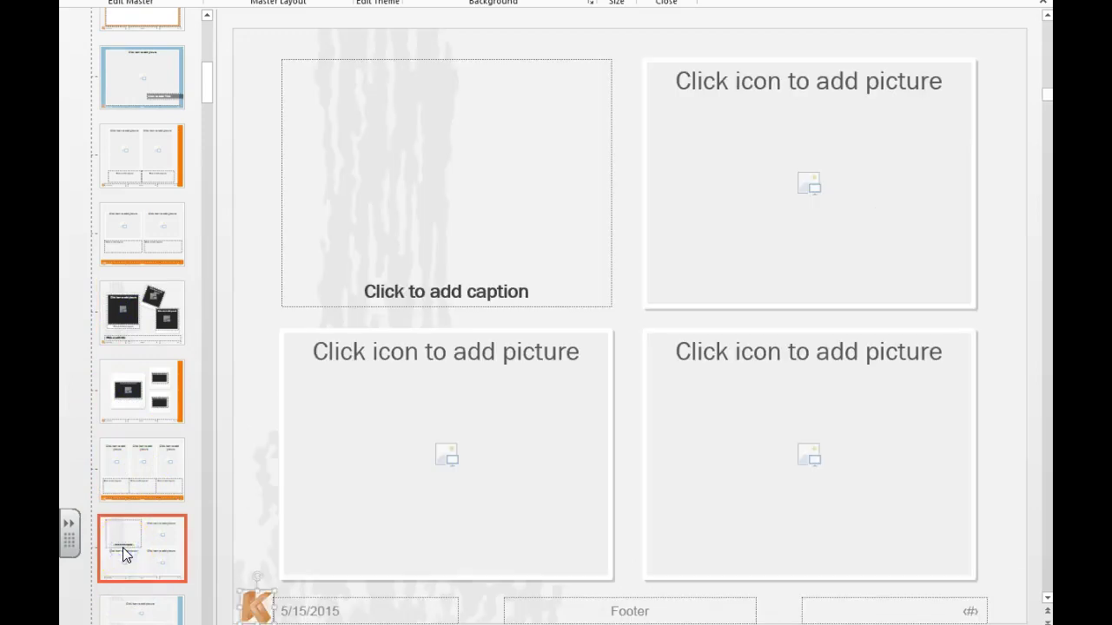
{"action": "scroll", "coordinate": [124, 550], "scroll_direction": "down", "scroll_amount": 2}
{"action": "left_click", "coordinate": [144, 472]}
{"action": "scroll", "coordinate": [144, 482], "scroll_direction": "down", "scroll_amount": 2}
{"action": "left_click", "coordinate": [130, 365]}
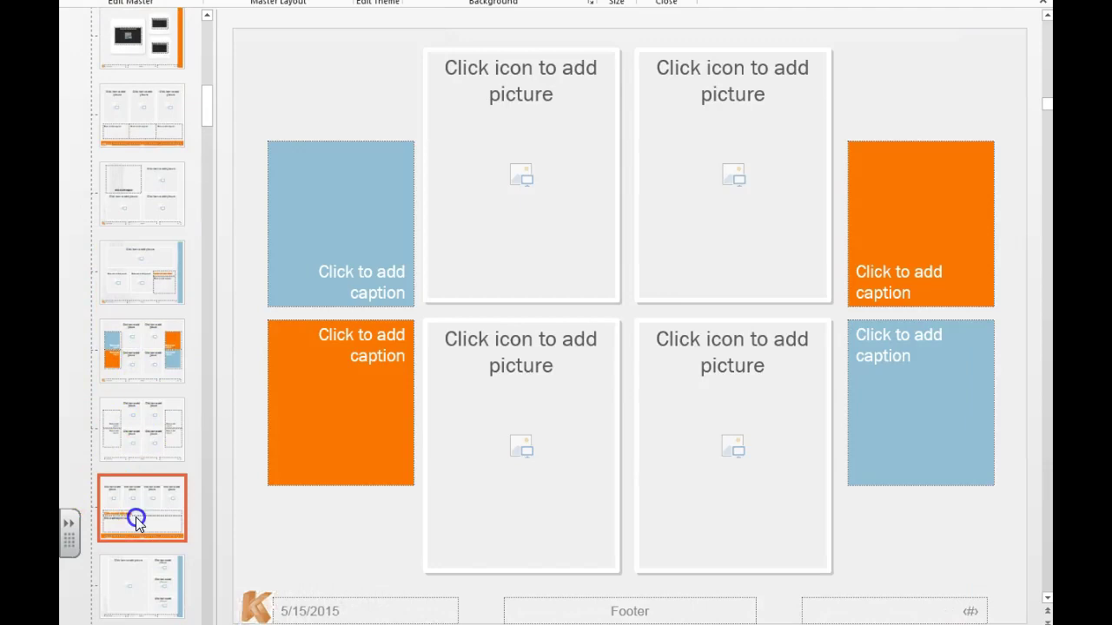
{"action": "left_click", "coordinate": [136, 519]}
Go through the remaining layouts to the blank orange-bar layout and close Master View.
{"action": "scroll", "coordinate": [135, 517], "scroll_direction": "down", "scroll_amount": 2}
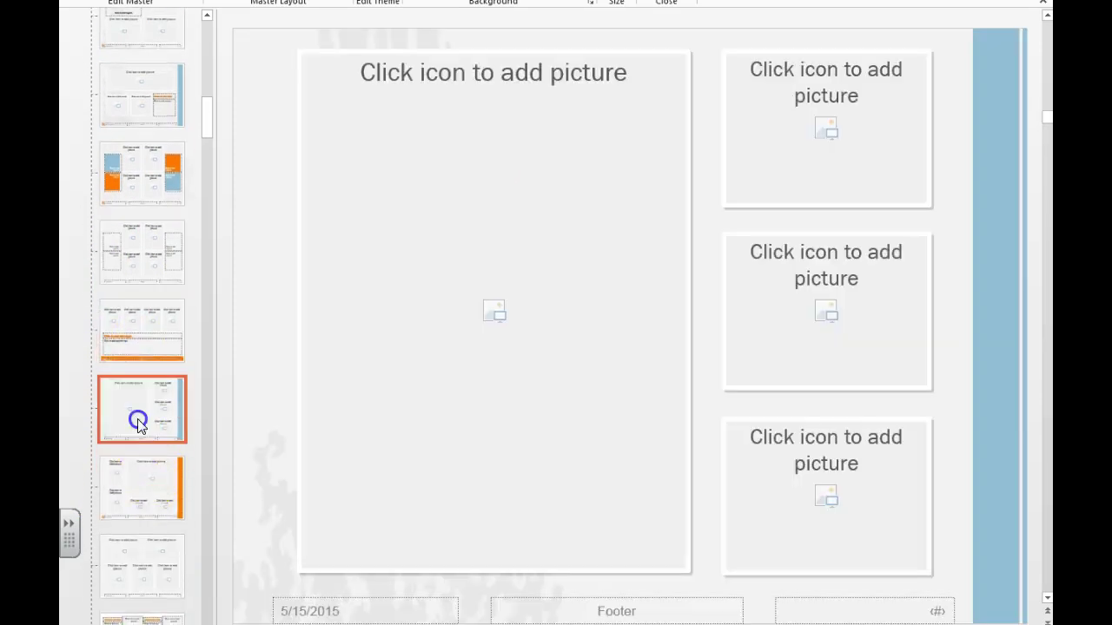
{"action": "left_click", "coordinate": [137, 419]}
{"action": "left_click", "coordinate": [132, 500]}
{"action": "left_click", "coordinate": [140, 562]}
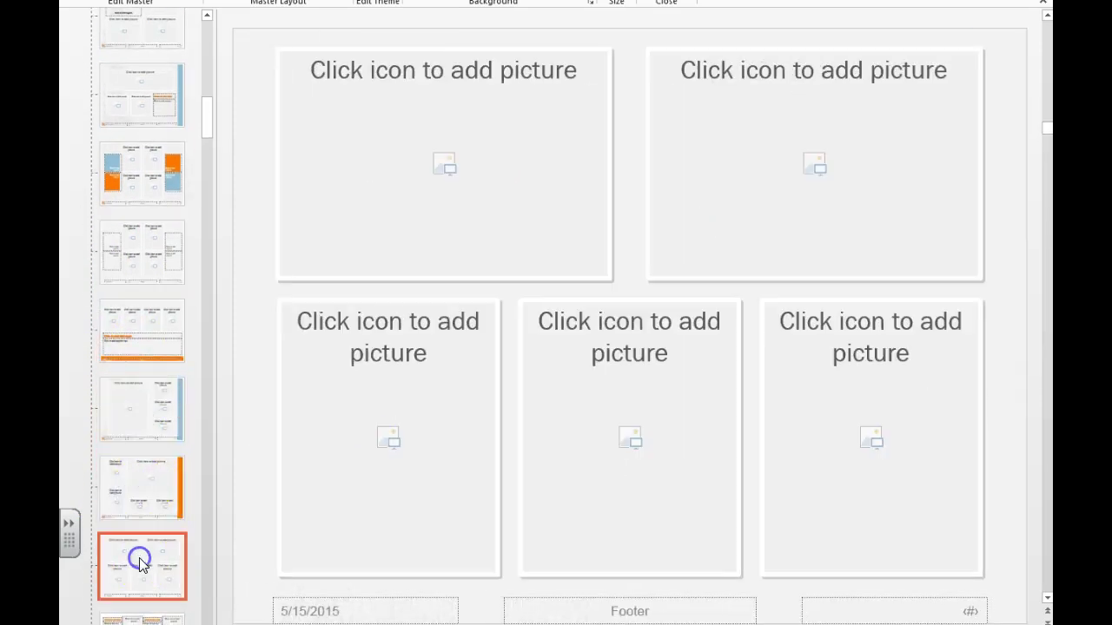
{"action": "scroll", "coordinate": [139, 556], "scroll_direction": "down", "scroll_amount": 3}
{"action": "scroll", "coordinate": [139, 556], "scroll_direction": "down", "scroll_amount": 1}
{"action": "left_click", "coordinate": [147, 466]}
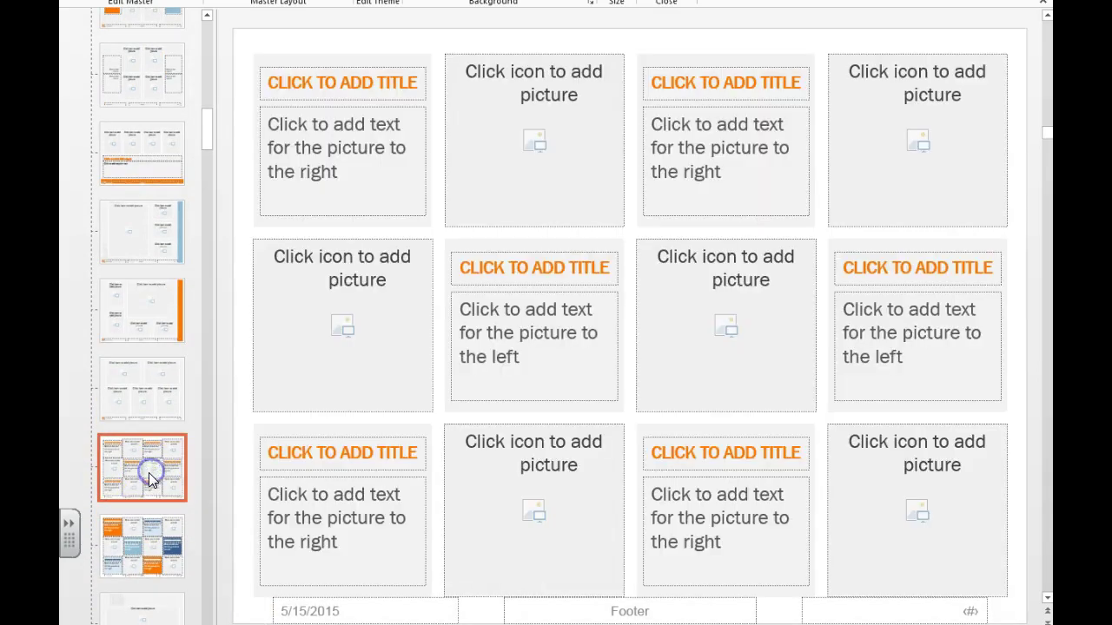
{"action": "left_click", "coordinate": [137, 527]}
{"action": "scroll", "coordinate": [130, 532], "scroll_direction": "down", "scroll_amount": 3}
{"action": "scroll", "coordinate": [130, 487], "scroll_direction": "down", "scroll_amount": 2}
{"action": "left_click", "coordinate": [132, 438]}
{"action": "left_click", "coordinate": [134, 530]}
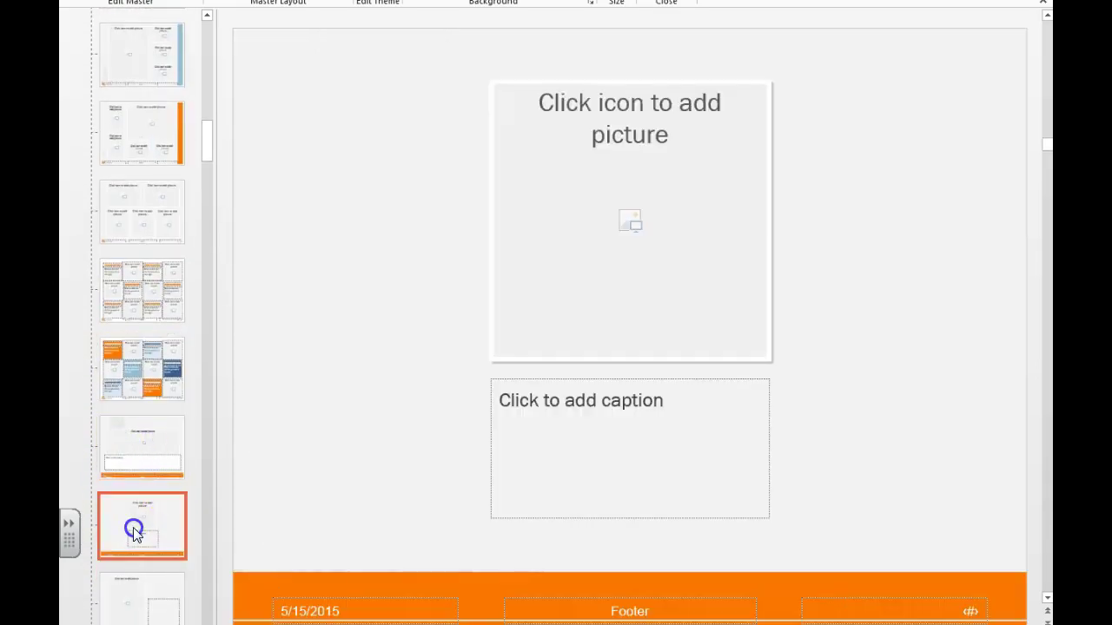
{"action": "scroll", "coordinate": [131, 534], "scroll_direction": "down", "scroll_amount": 1}
{"action": "scroll", "coordinate": [129, 486], "scroll_direction": "down", "scroll_amount": 4}
{"action": "left_click", "coordinate": [129, 441]}
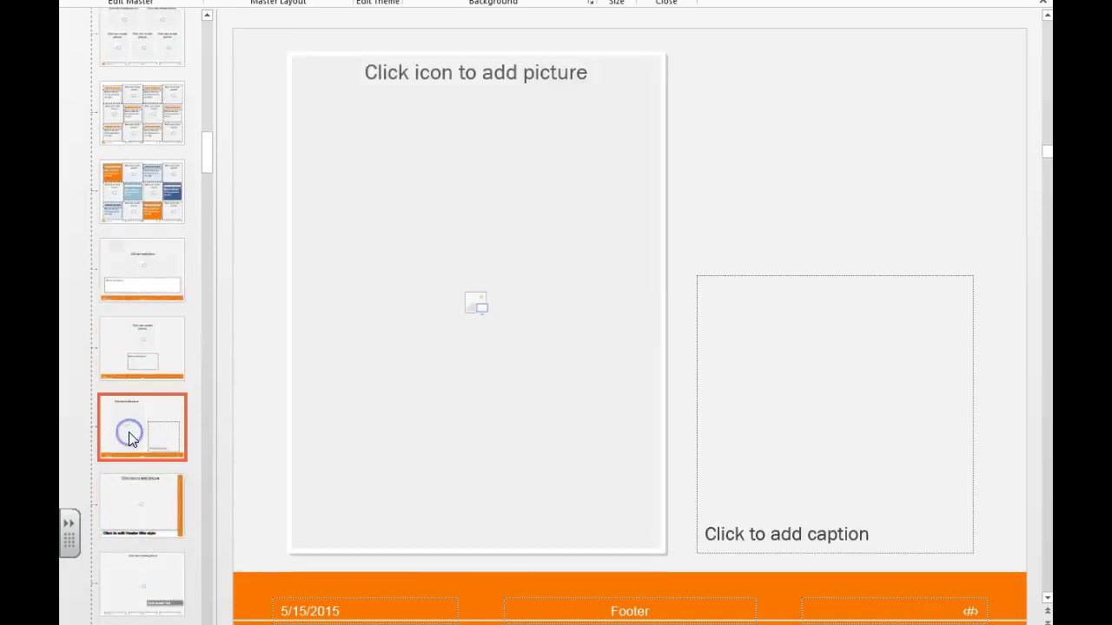
{"action": "left_click", "coordinate": [121, 526]}
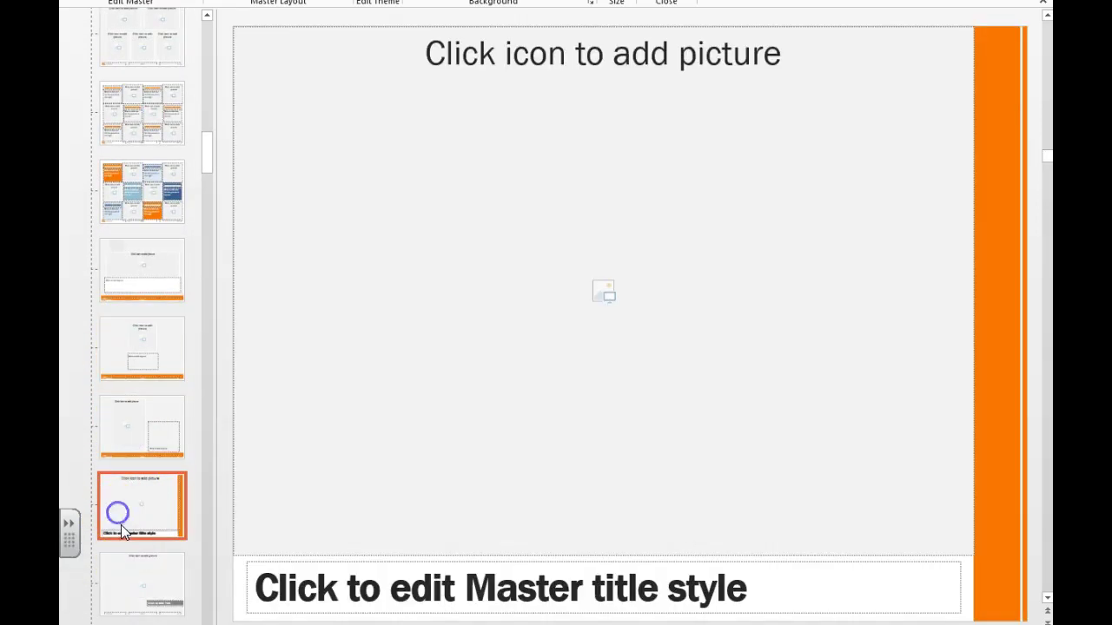
{"action": "left_click", "coordinate": [114, 599]}
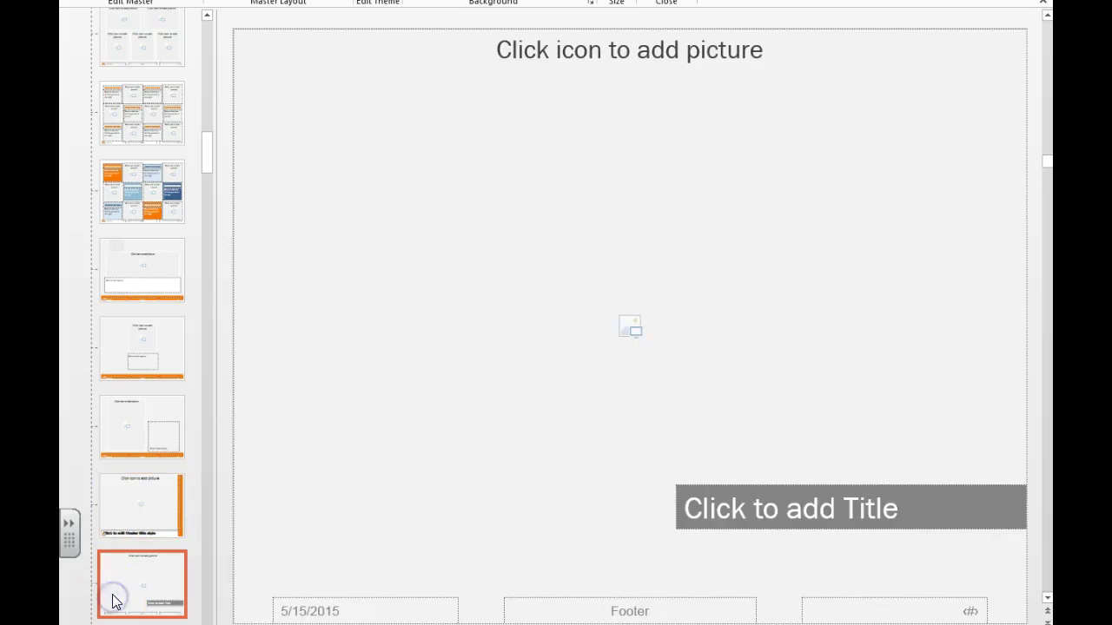
{"action": "scroll", "coordinate": [121, 582], "scroll_direction": "down", "scroll_amount": 3}
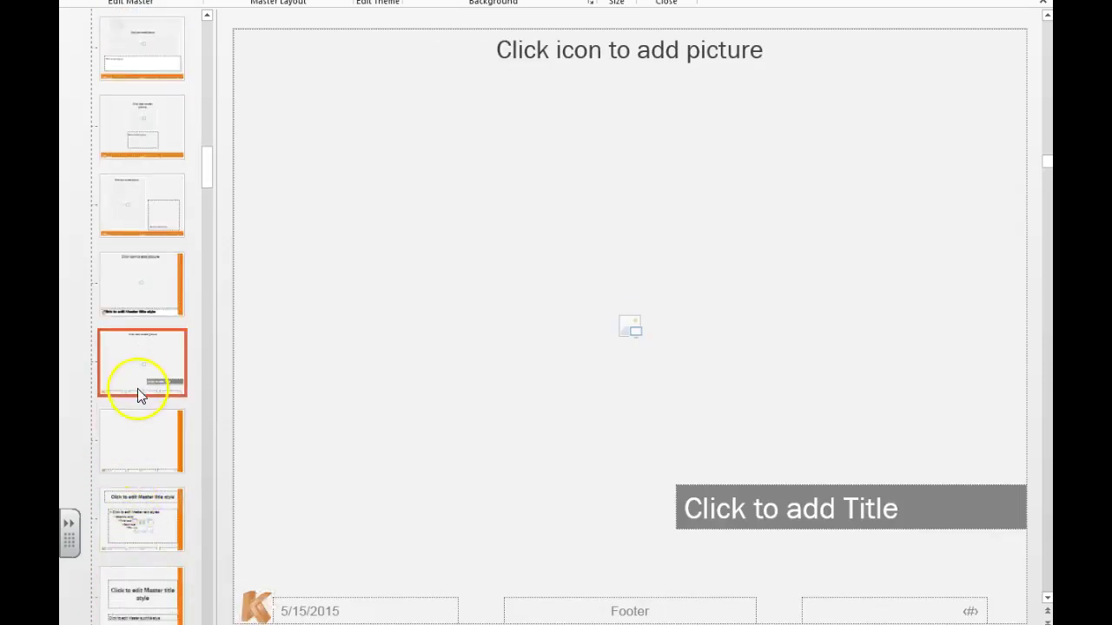
{"action": "left_click", "coordinate": [132, 438]}
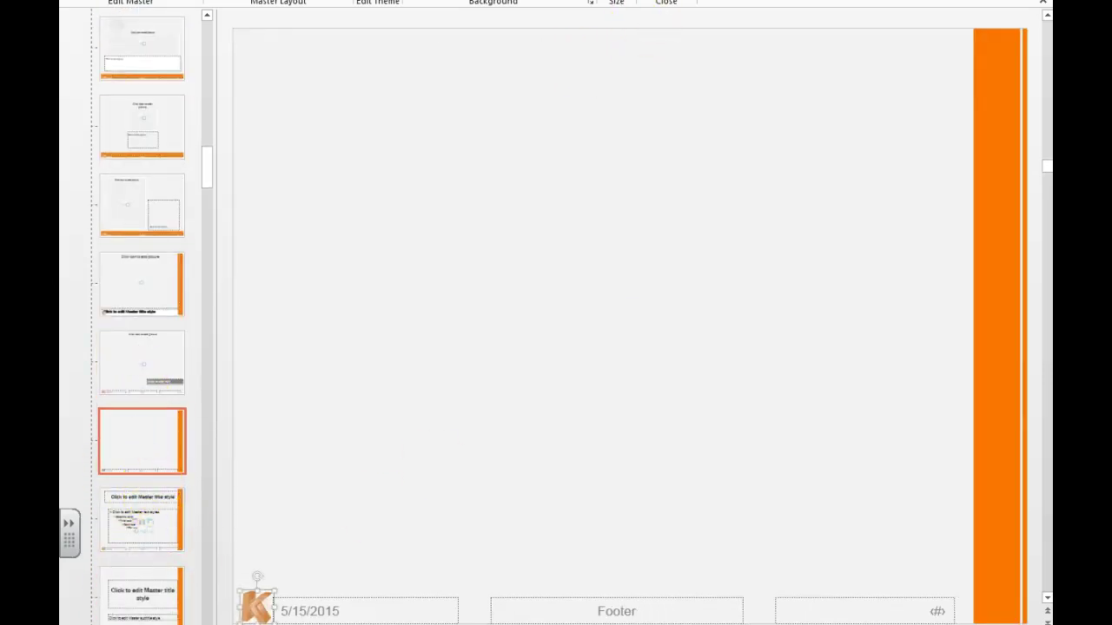
{"action": "left_click", "coordinate": [666, 39]}
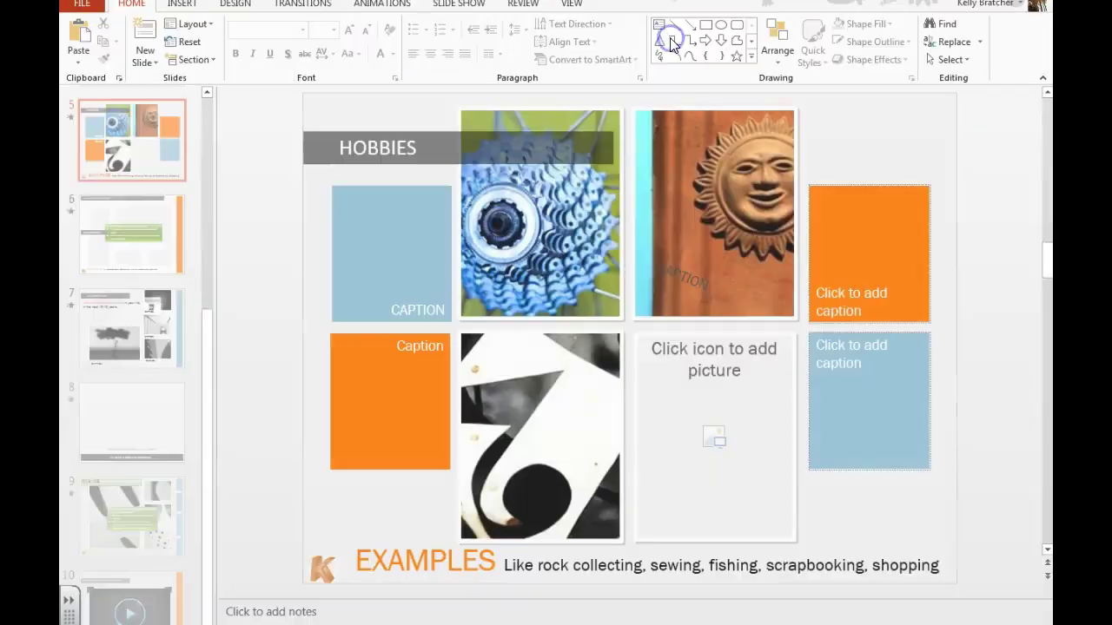